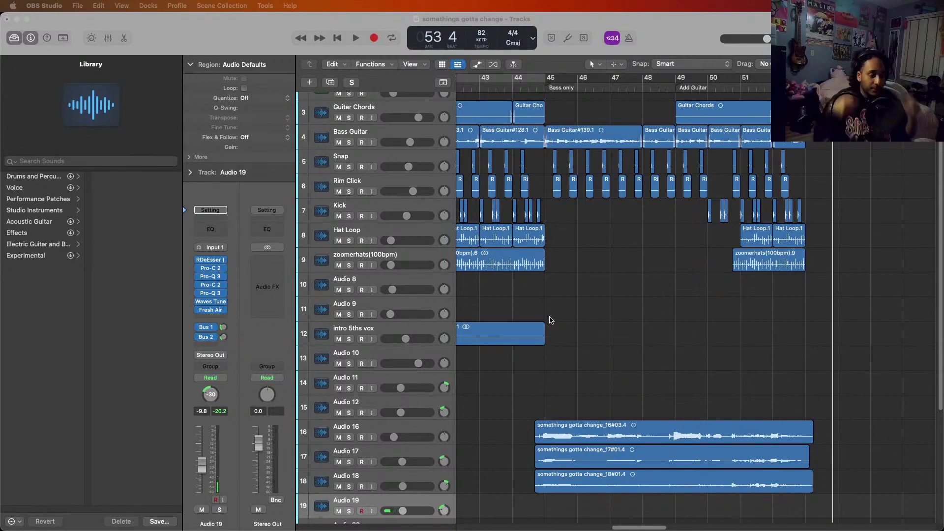
- Switch to Logic Pro and look over the arrangement from the bass-only section back to the intro
{"action": "left_click", "coordinate": [599, 260]}
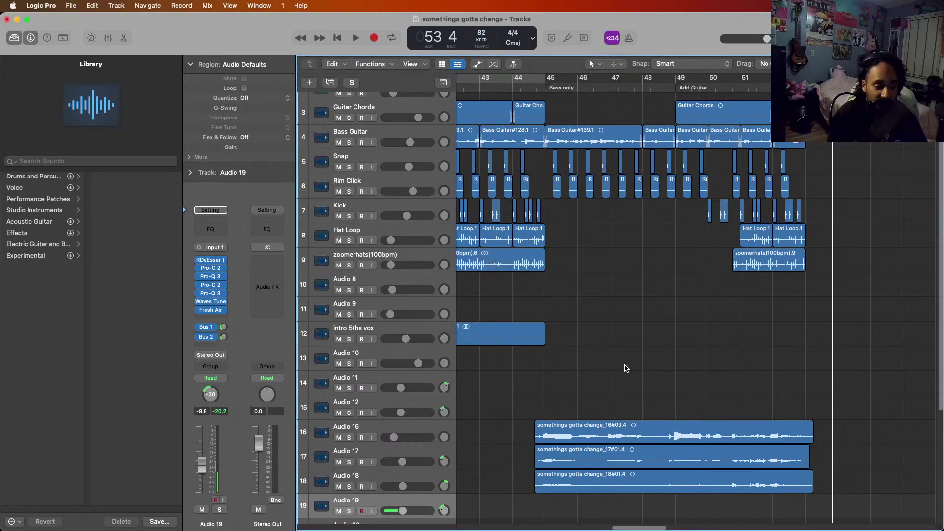
{"action": "scroll", "coordinate": [626, 368], "scroll_direction": "left", "scroll_amount": 10}
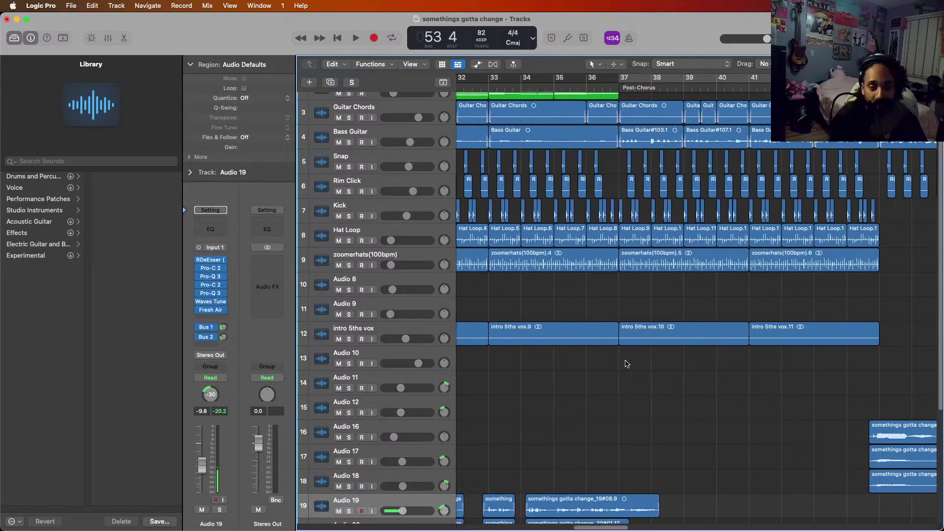
{"action": "scroll", "coordinate": [626, 364], "scroll_direction": "left", "scroll_amount": 15}
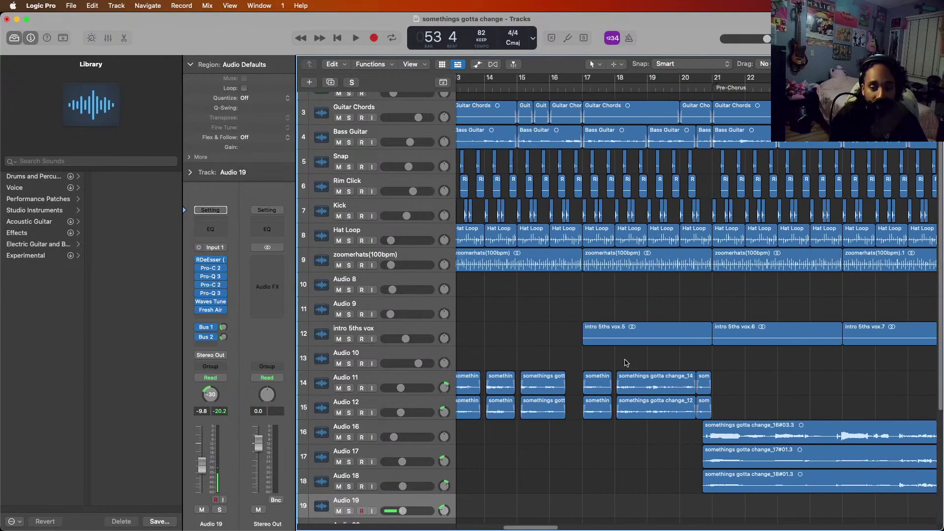
{"action": "scroll", "coordinate": [626, 364], "scroll_direction": "left", "scroll_amount": 10}
{"action": "scroll", "coordinate": [625, 363], "scroll_direction": "down", "scroll_amount": 5}
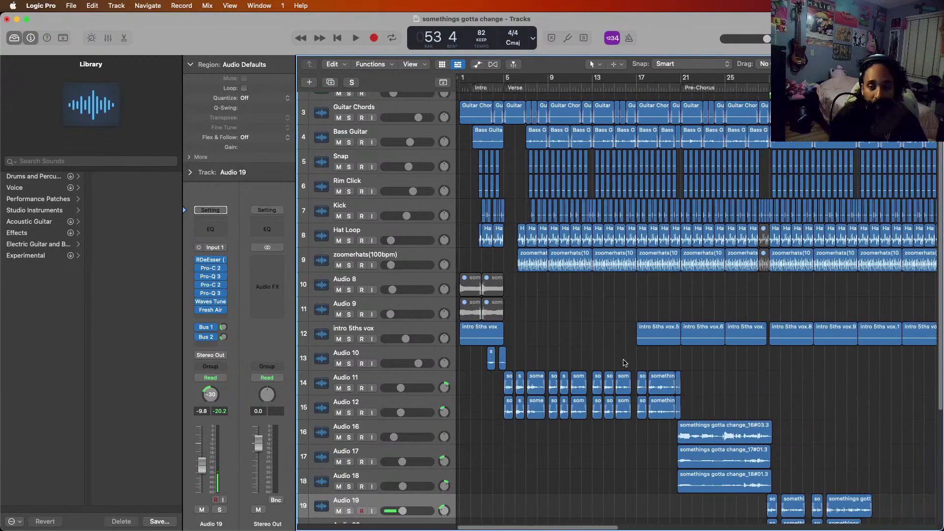
{"action": "scroll", "coordinate": [624, 362], "scroll_direction": "down", "scroll_amount": 5}
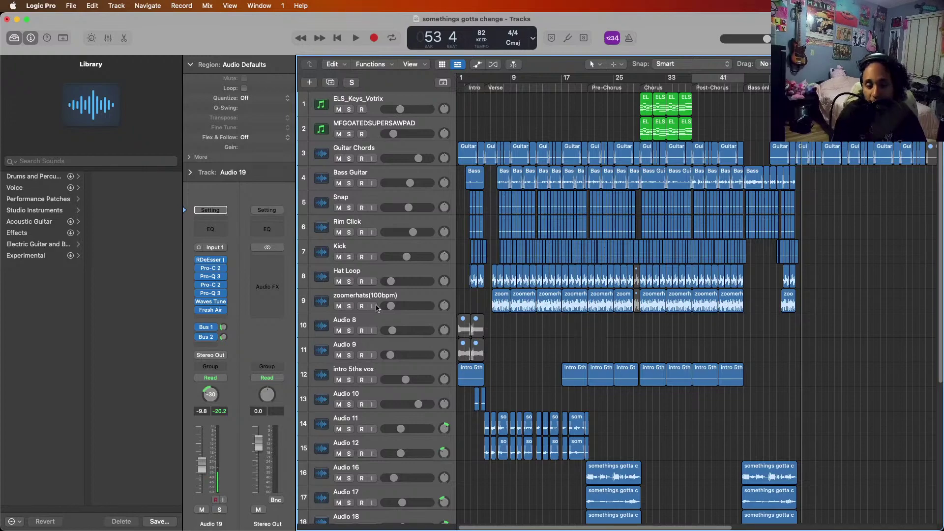
- Select tracks 1 to 9 and examine their regions from the intro through to the final chorus sections
{"action": "left_click_drag", "start_coordinate": [378, 308], "coordinate": [377, 104]}
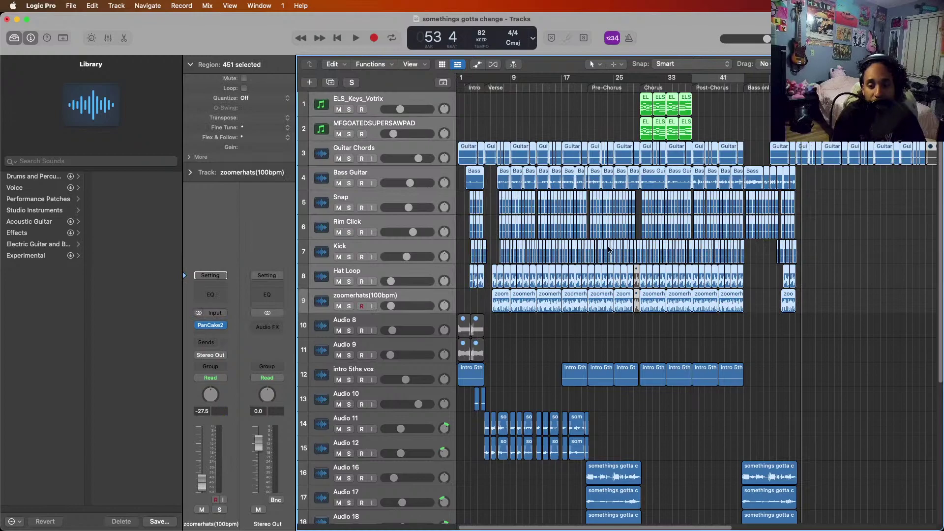
{"action": "key", "text": "super+Right"}
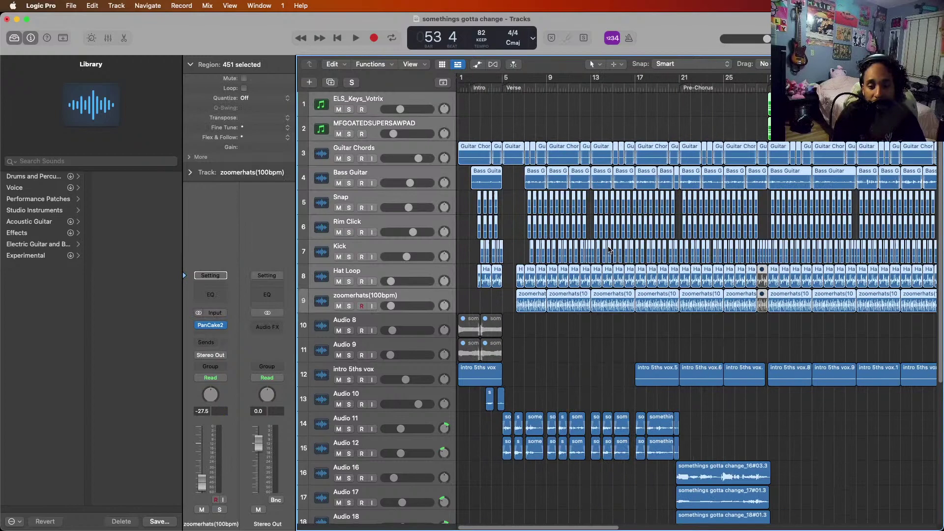
{"action": "key", "text": "super+Right"}
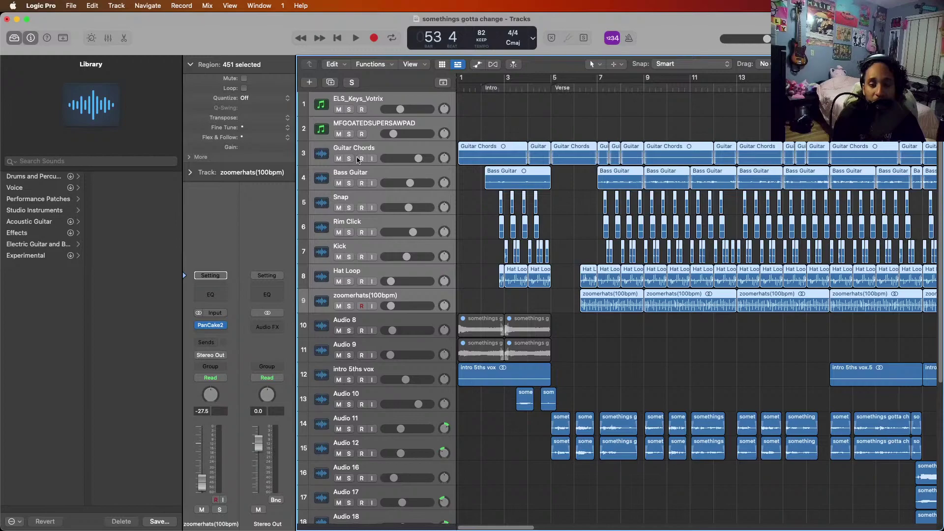
{"action": "scroll", "coordinate": [753, 165], "scroll_direction": "right", "scroll_amount": 10}
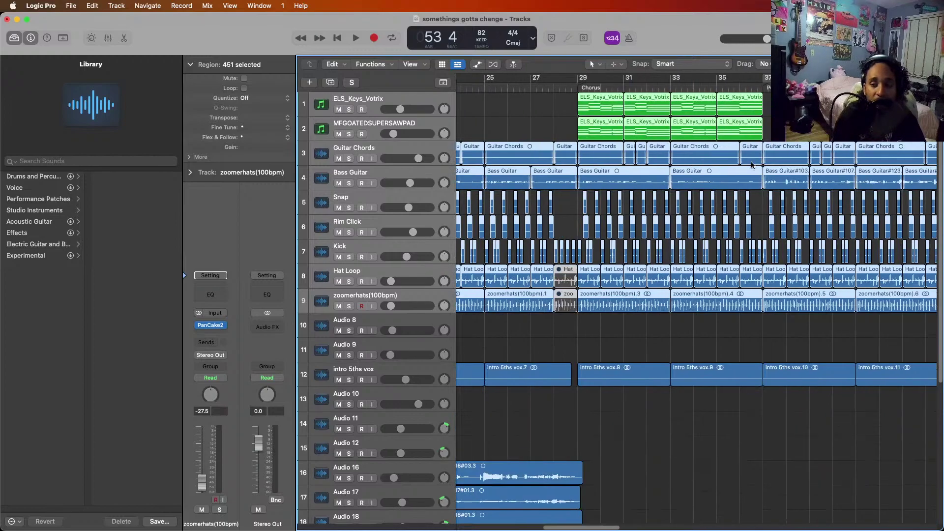
{"action": "scroll", "coordinate": [751, 166], "scroll_direction": "right", "scroll_amount": 4}
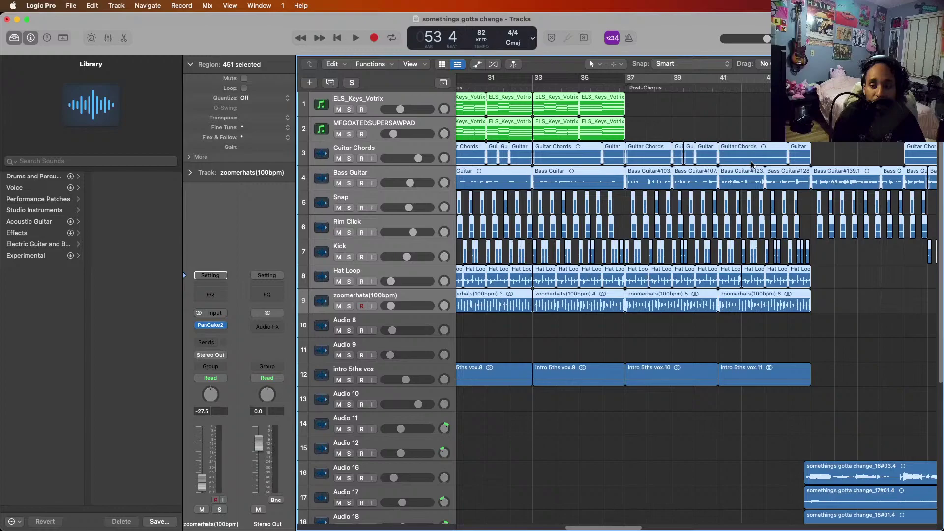
{"action": "scroll", "coordinate": [752, 166], "scroll_direction": "right", "scroll_amount": 10}
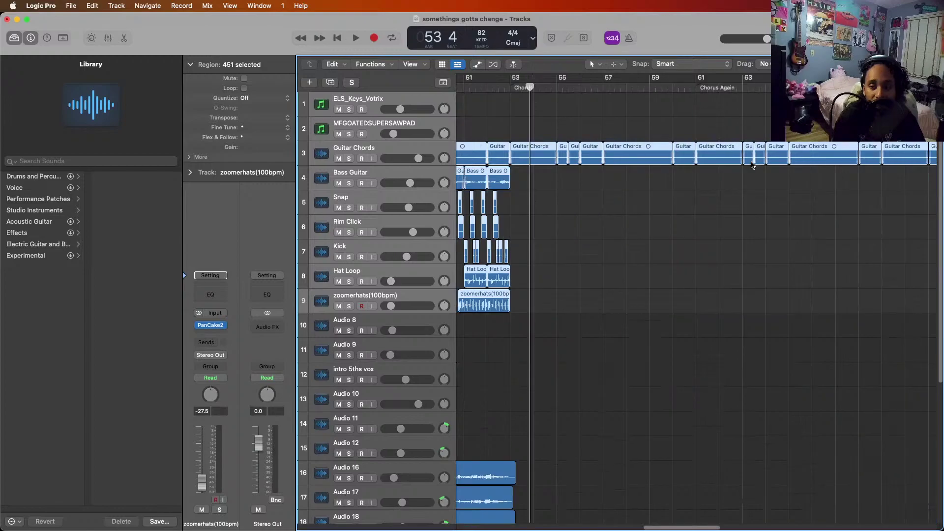
- Select the Bass Guitar track and examine the vocal regions on the audio tracks below the instruments
{"action": "left_click", "coordinate": [752, 165]}
{"action": "scroll", "coordinate": [752, 166], "scroll_direction": "left", "scroll_amount": 20}
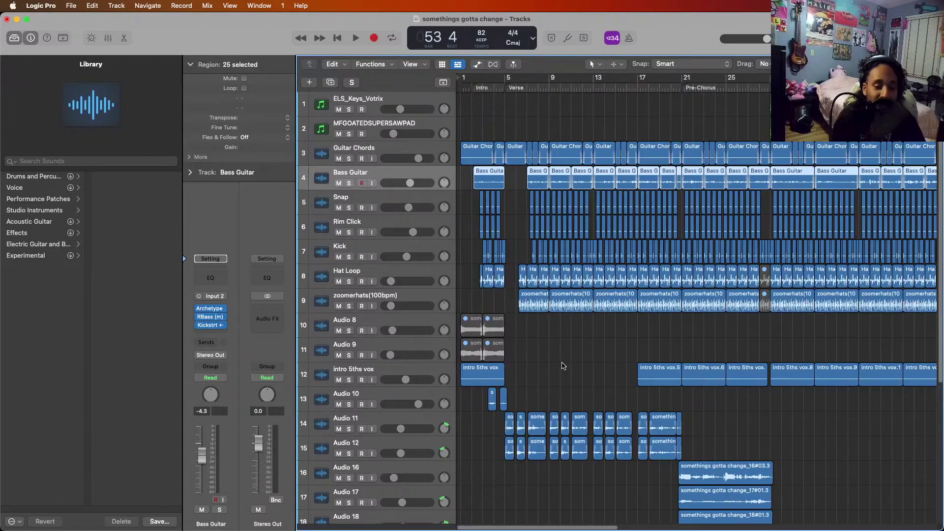
{"action": "scroll", "coordinate": [563, 366], "scroll_direction": "down", "scroll_amount": 8}
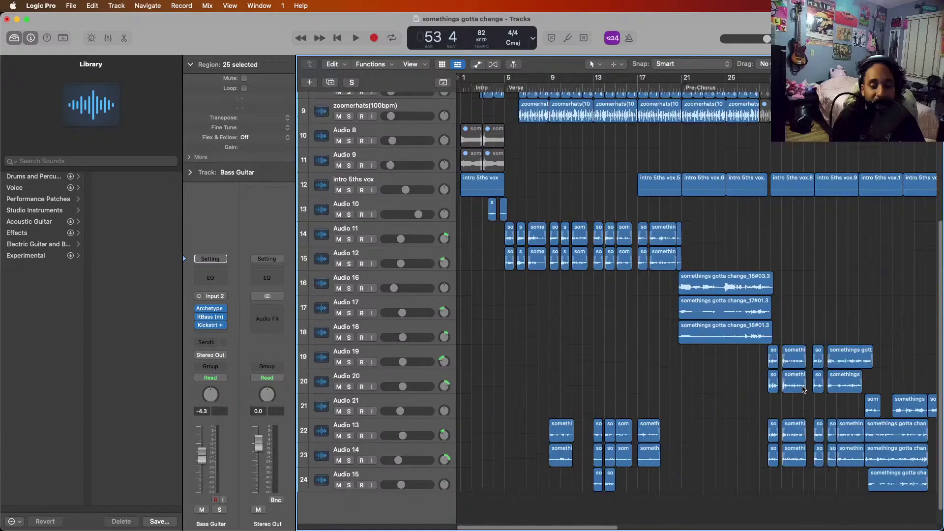
{"action": "scroll", "coordinate": [803, 389], "scroll_direction": "right", "scroll_amount": 5}
{"action": "scroll", "coordinate": [836, 394], "scroll_direction": "down", "scroll_amount": 1}
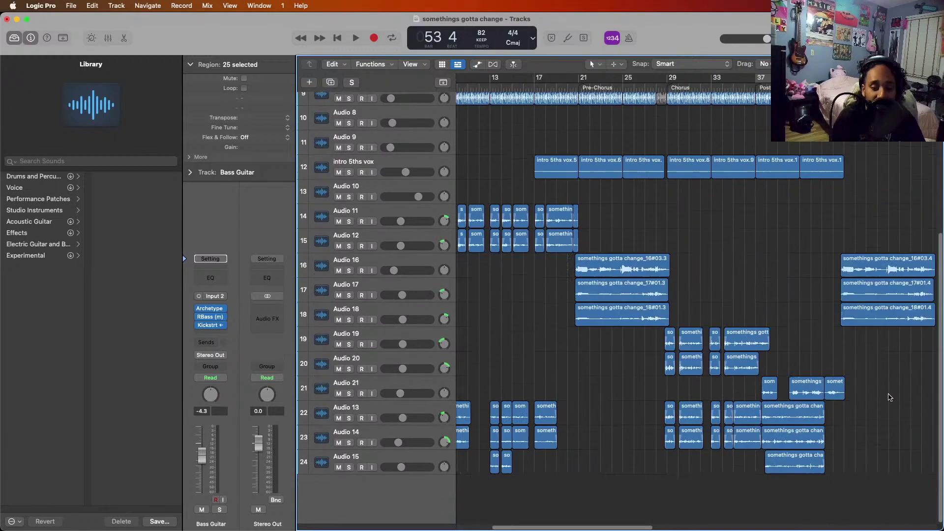
{"action": "scroll", "coordinate": [732, 383], "scroll_direction": "up", "scroll_amount": 8}
{"action": "scroll", "coordinate": [732, 383], "scroll_direction": "right", "scroll_amount": 1}
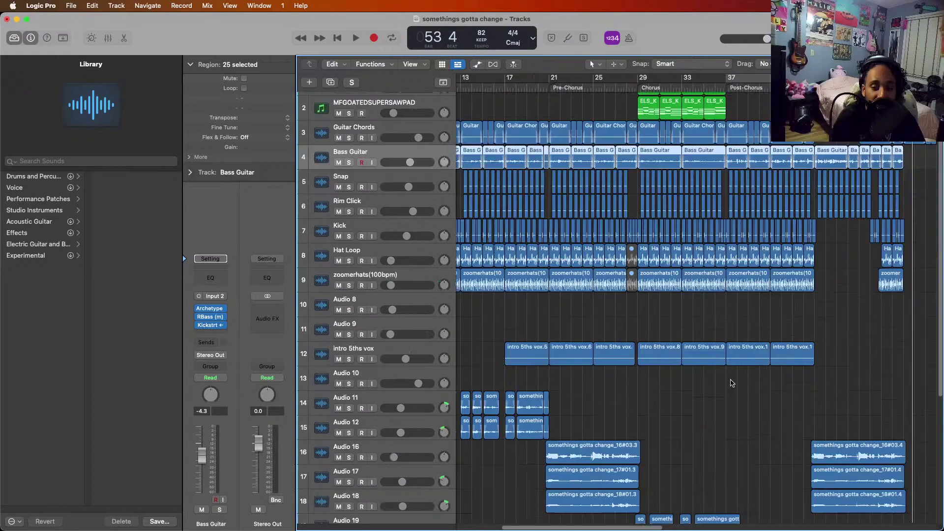
{"action": "scroll", "coordinate": [632, 193], "scroll_direction": "up", "scroll_amount": 1}
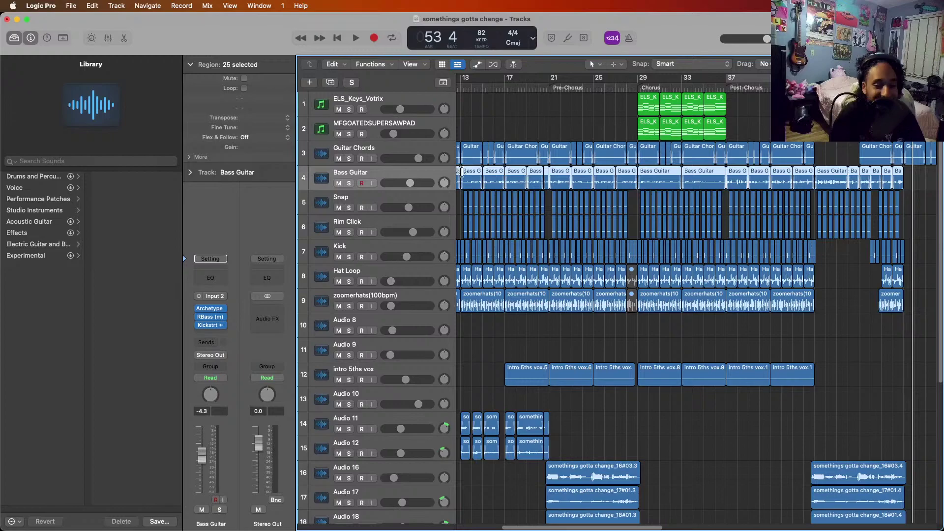
- Solo the Kick track and play the song from bar 7 in the verse
{"action": "scroll", "coordinate": [462, 171], "scroll_direction": "left", "scroll_amount": 5}
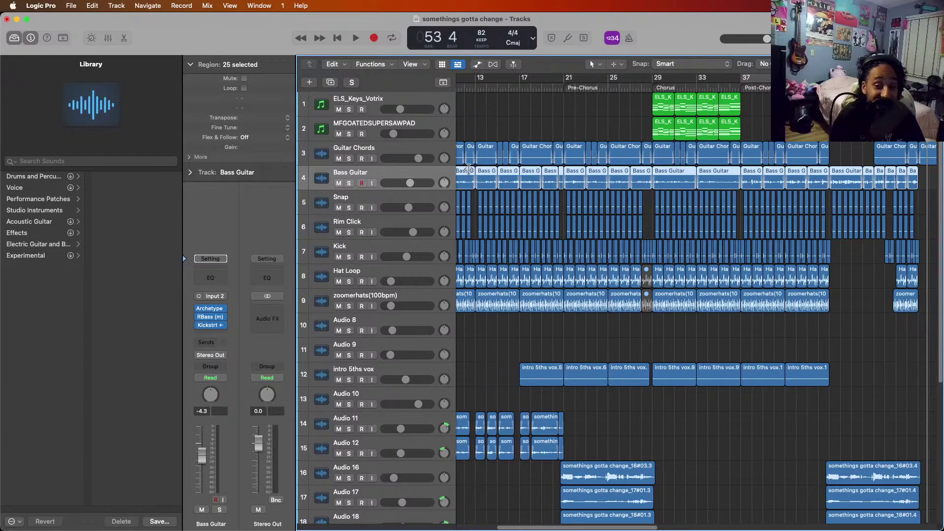
{"action": "scroll", "coordinate": [470, 169], "scroll_direction": "left", "scroll_amount": 3}
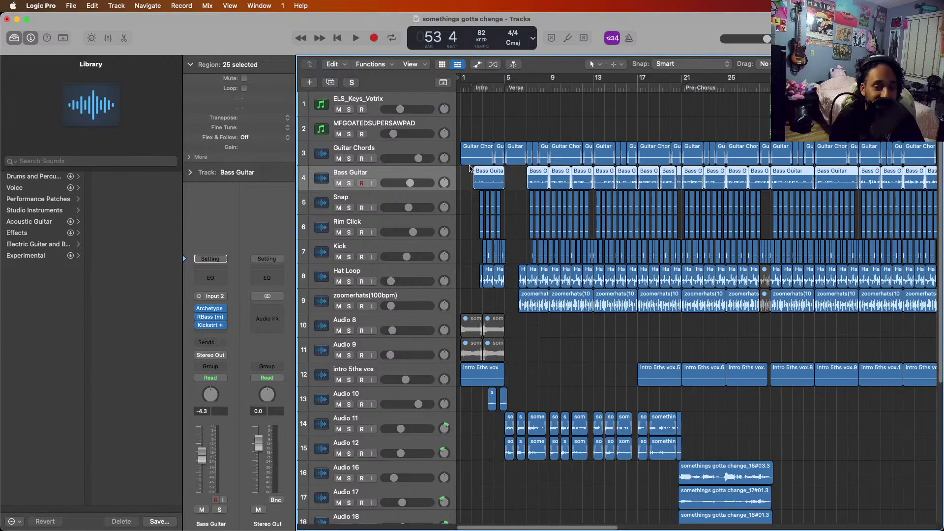
{"action": "key", "text": "super+Left"}
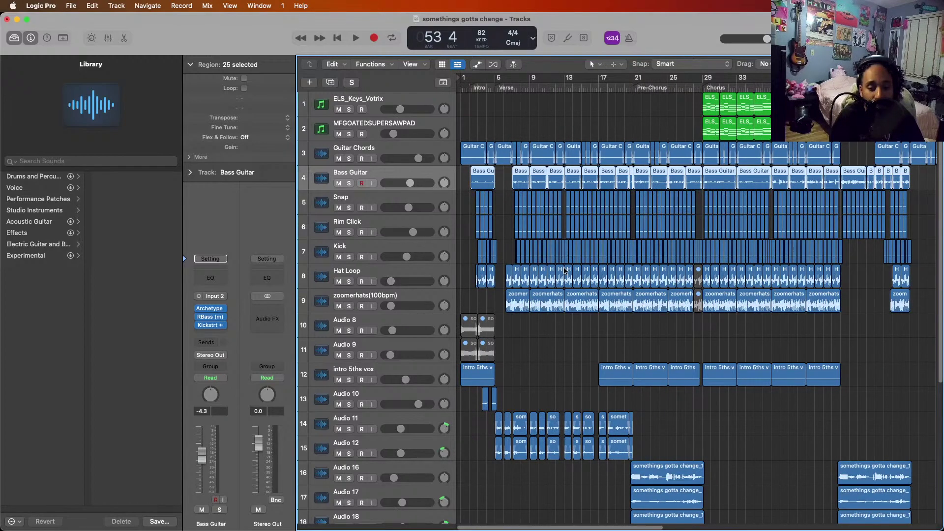
{"action": "key", "text": "super+Right"}
{"action": "scroll", "coordinate": [565, 270], "scroll_direction": "left", "scroll_amount": 2}
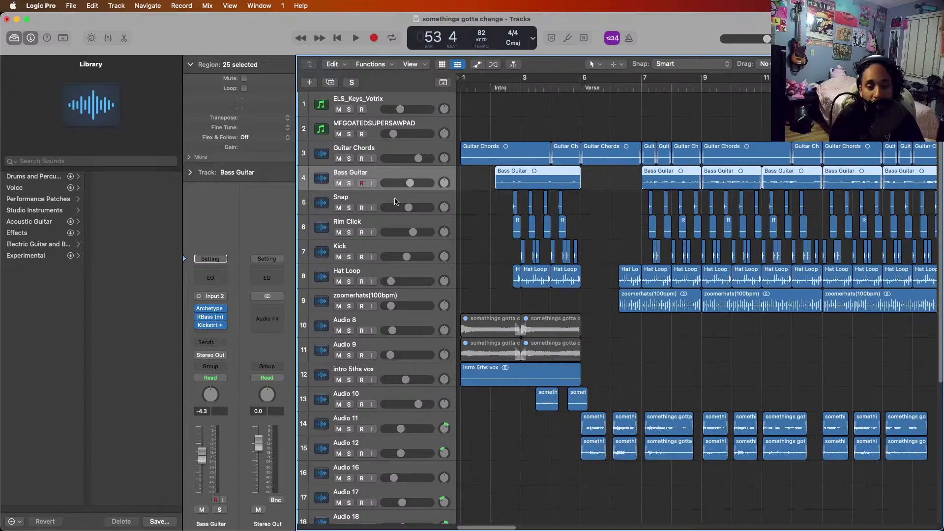
{"action": "left_click", "coordinate": [381, 201]}
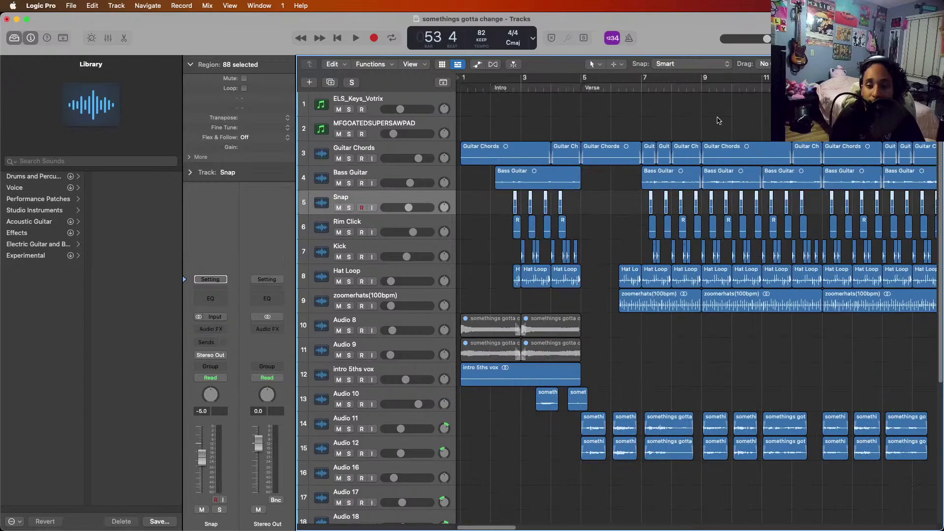
{"action": "left_click", "coordinate": [659, 97]}
{"action": "left_click", "coordinate": [364, 252]}
{"action": "key", "text": "s"}
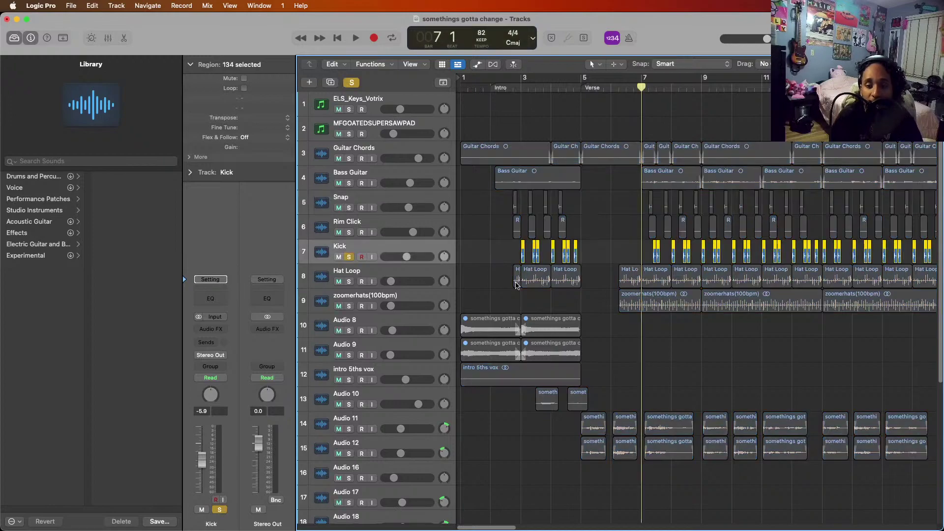
{"action": "key", "text": "space"}
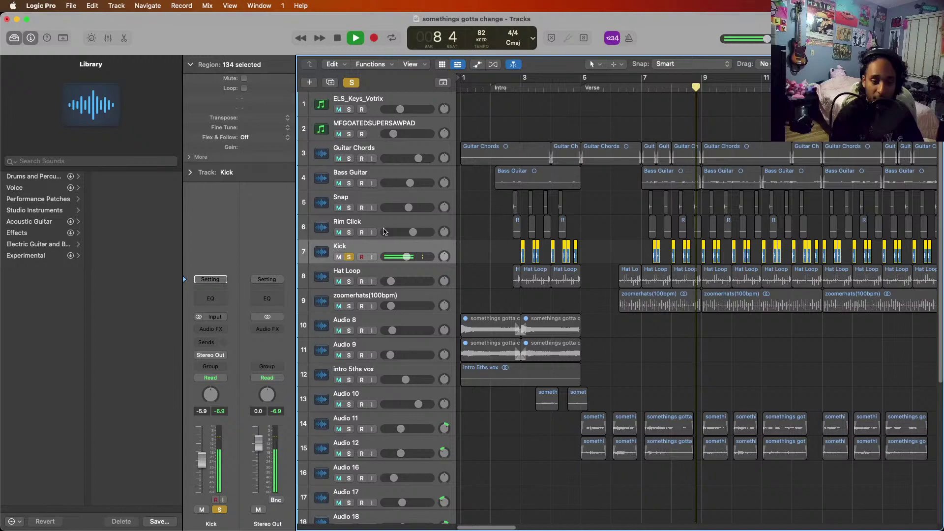
- Add the Rim Click, Snap, Hat Loop and zoomerhats(100bpm) tracks to the solo one by one during playback
{"action": "left_click", "coordinate": [350, 233]}
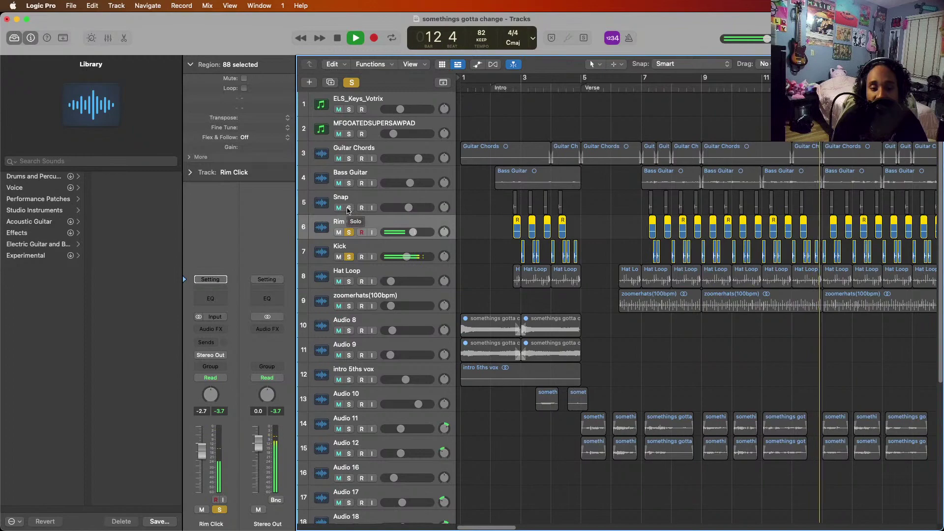
{"action": "left_click", "coordinate": [349, 208]}
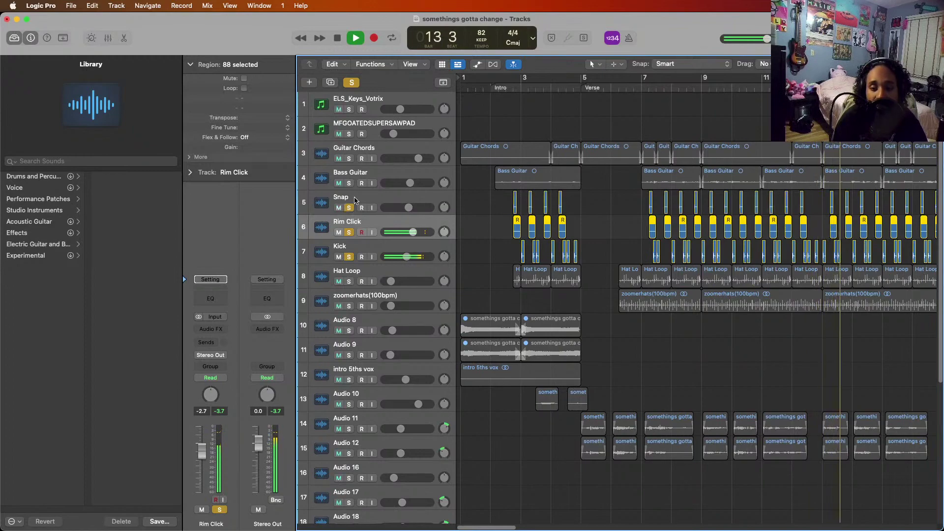
{"action": "left_click", "coordinate": [354, 200]}
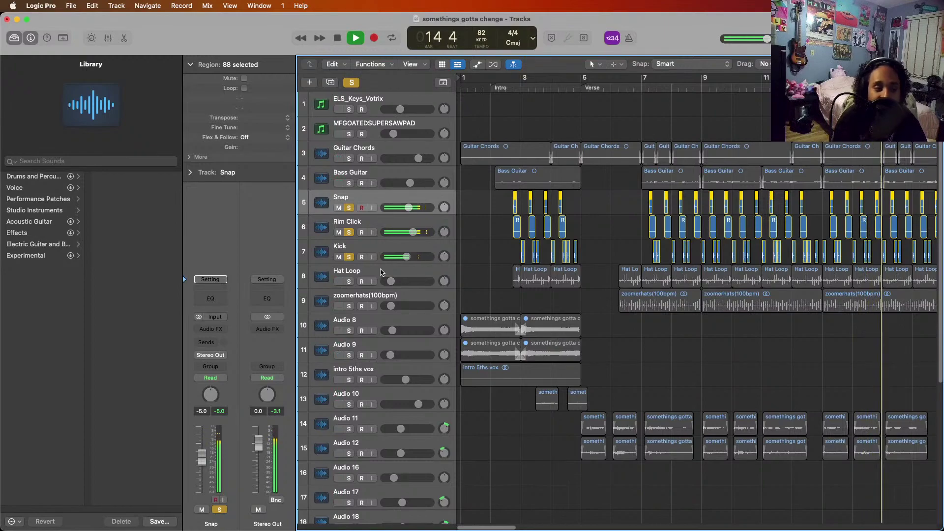
{"action": "left_click", "coordinate": [348, 281]}
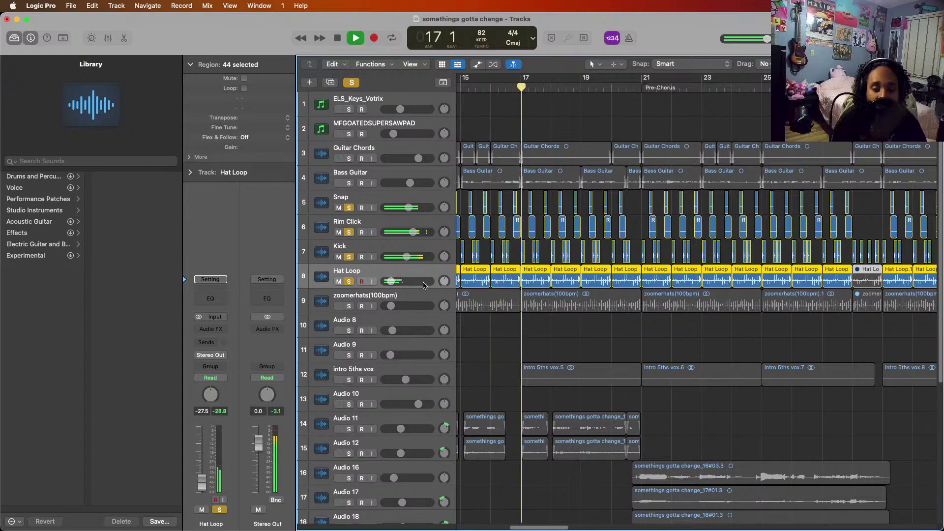
{"action": "left_click", "coordinate": [372, 303]}
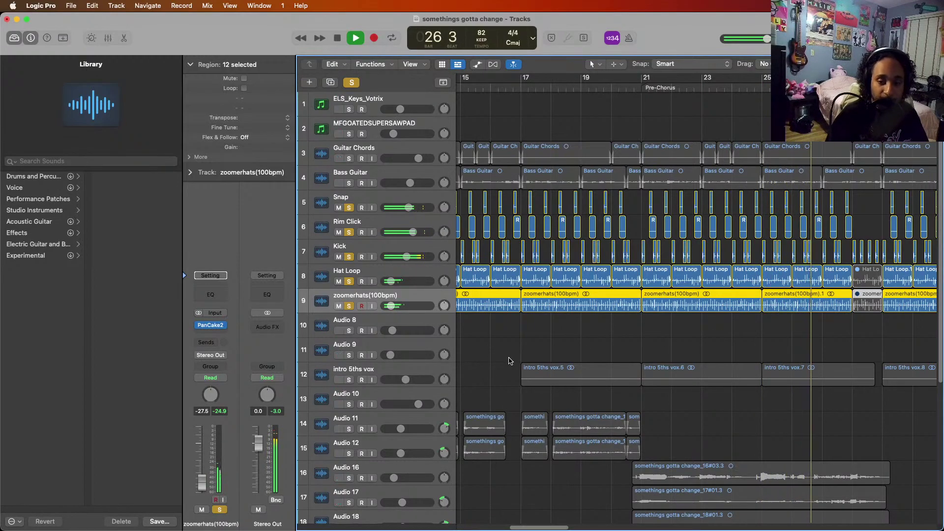
- Inspect the PanCake2 panning curve on the zoomerhats(100bpm) track while replaying the verse, and stop playback after closing the plug-in
{"action": "scroll", "coordinate": [487, 359], "scroll_direction": "left", "scroll_amount": 10}
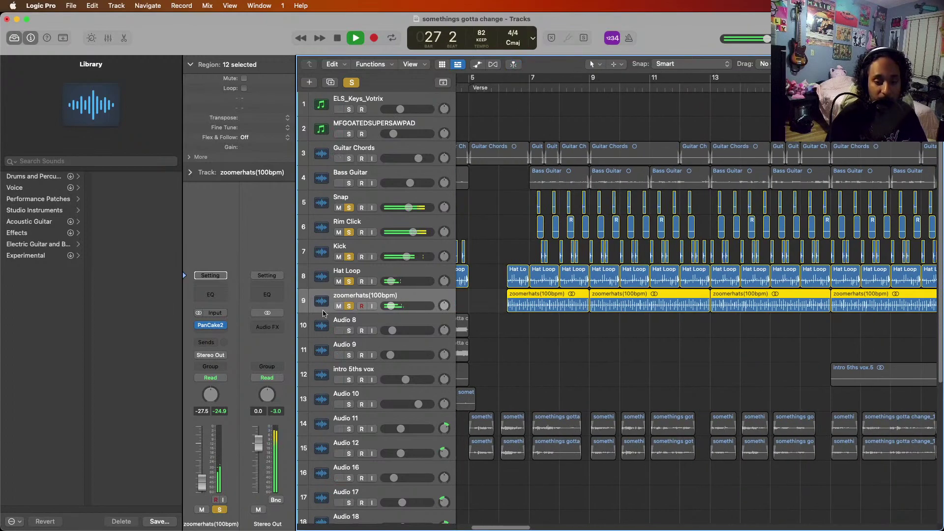
{"action": "left_click", "coordinate": [210, 325]}
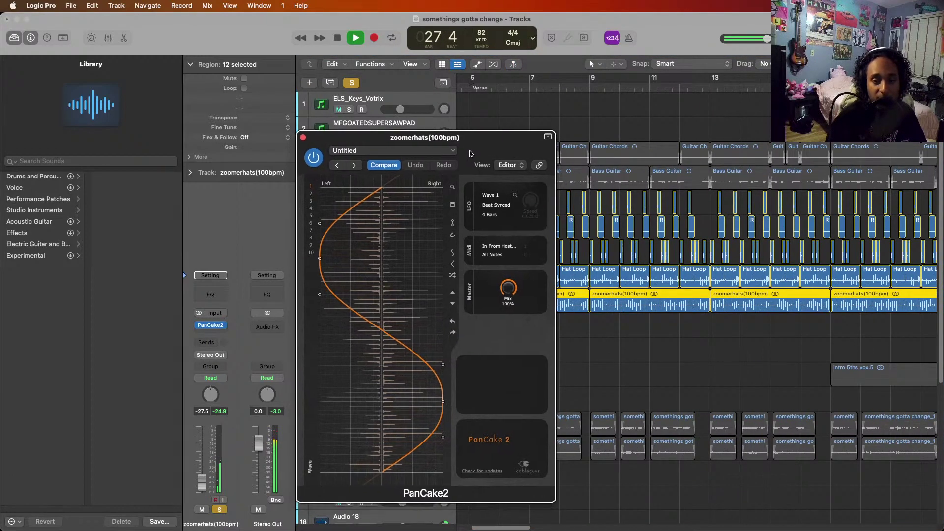
{"action": "left_click_drag", "start_coordinate": [468, 154], "coordinate": [616, 97]}
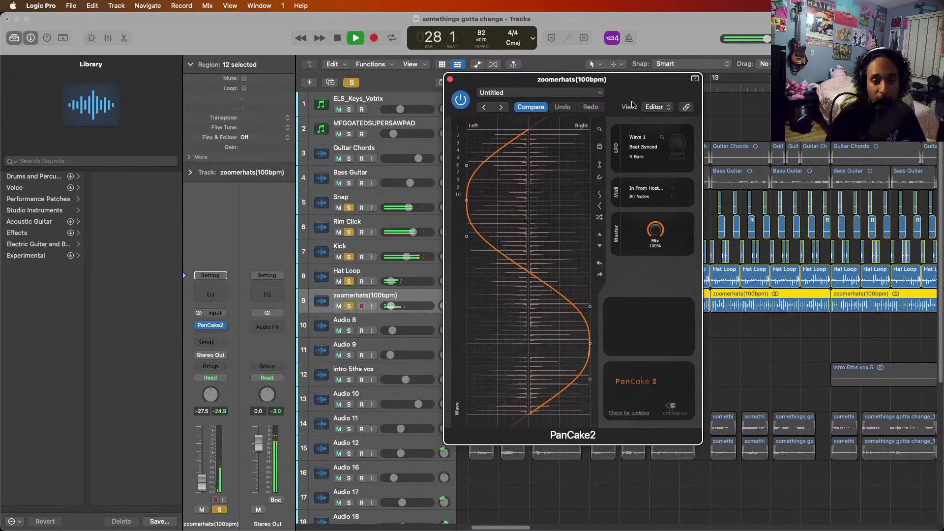
{"action": "left_click", "coordinate": [763, 92]}
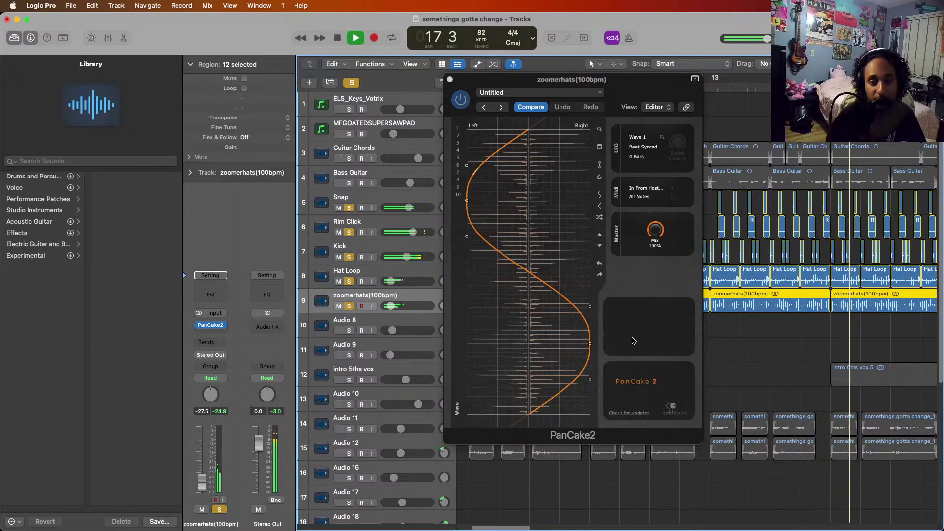
{"action": "left_click", "coordinate": [450, 79]}
{"action": "key", "text": "space"}
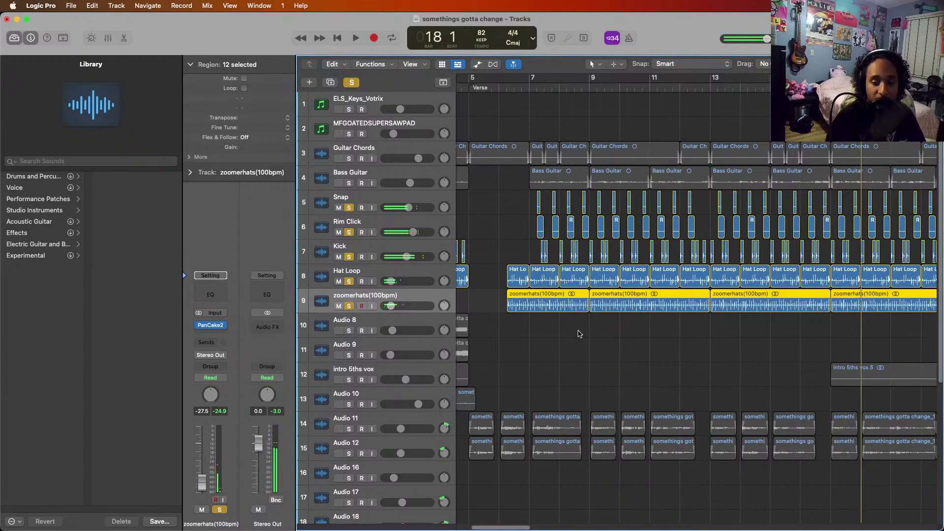
{"action": "key", "text": "super+Left"}
{"action": "key", "text": "super+Left"}
{"action": "key", "text": "super+Left"}
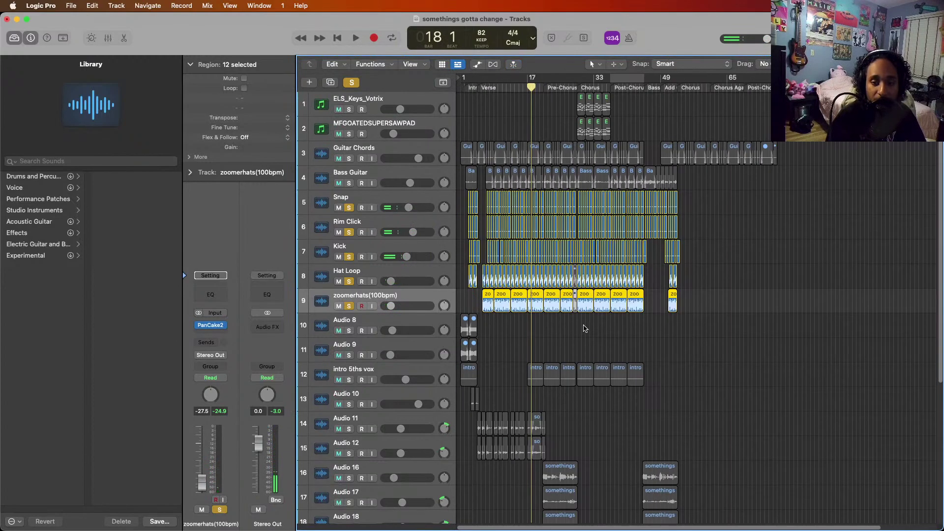
{"action": "key", "text": "super+Right"}
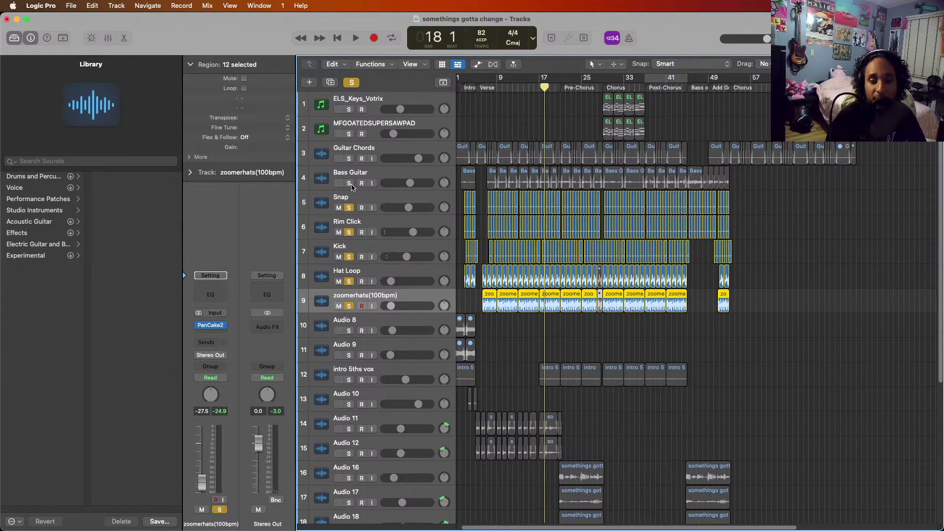
- Add the Bass Guitar track to the solo and play the song from the middle of the verse
{"action": "left_click", "coordinate": [368, 175]}
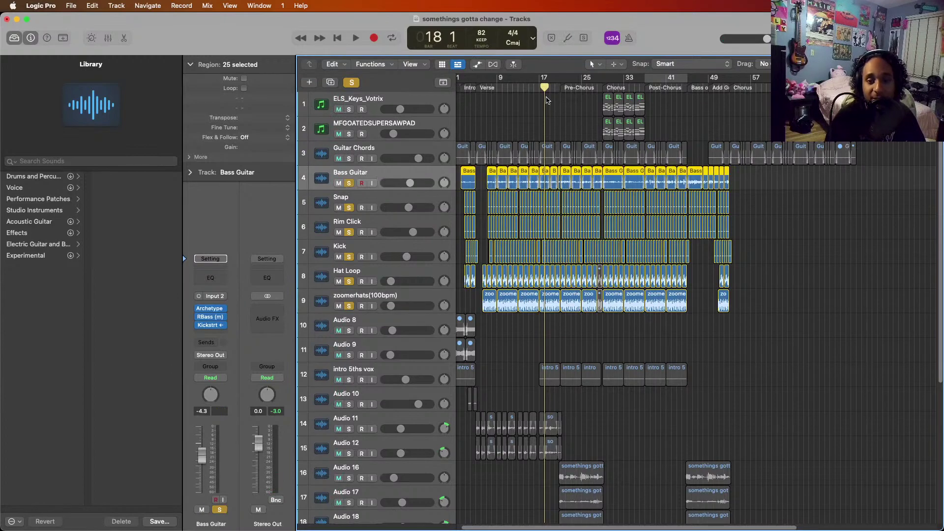
{"action": "left_click", "coordinate": [519, 90]}
{"action": "key", "text": "space"}
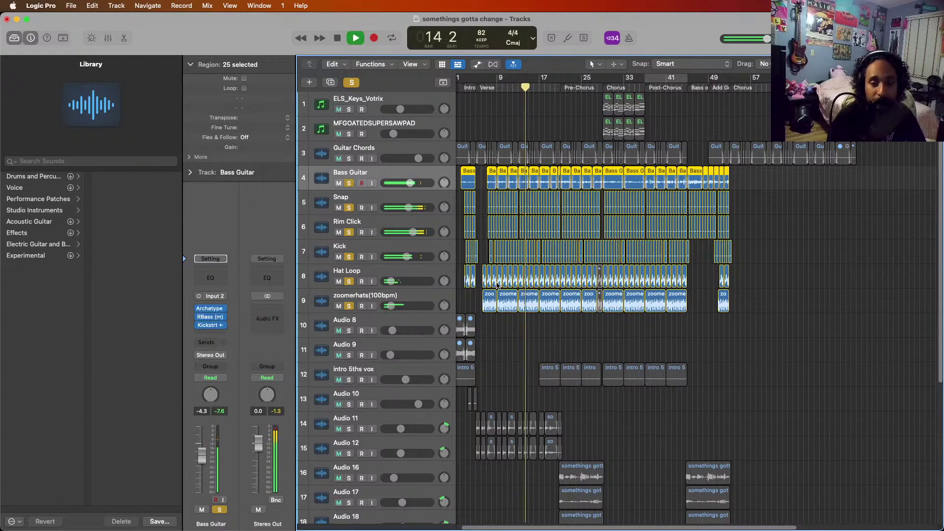
{"action": "key", "text": "super+Right"}
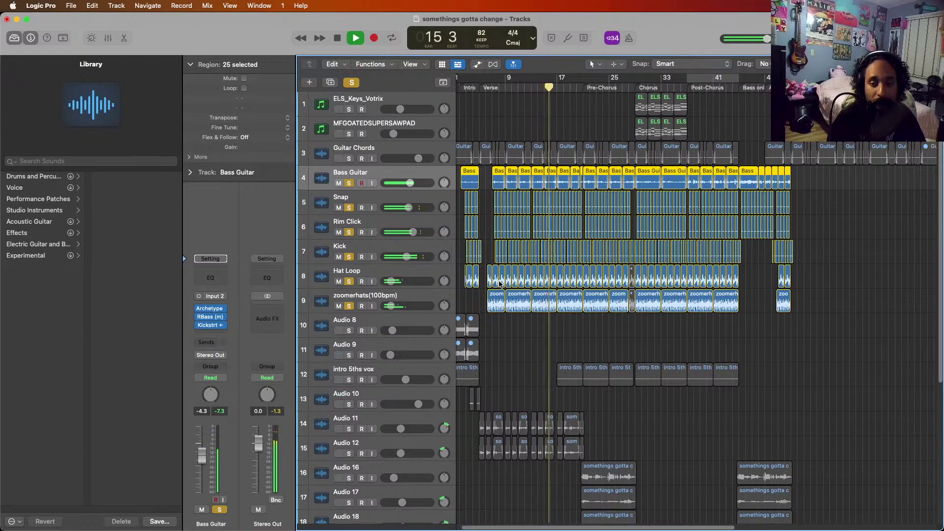
{"action": "key", "text": "super+Right"}
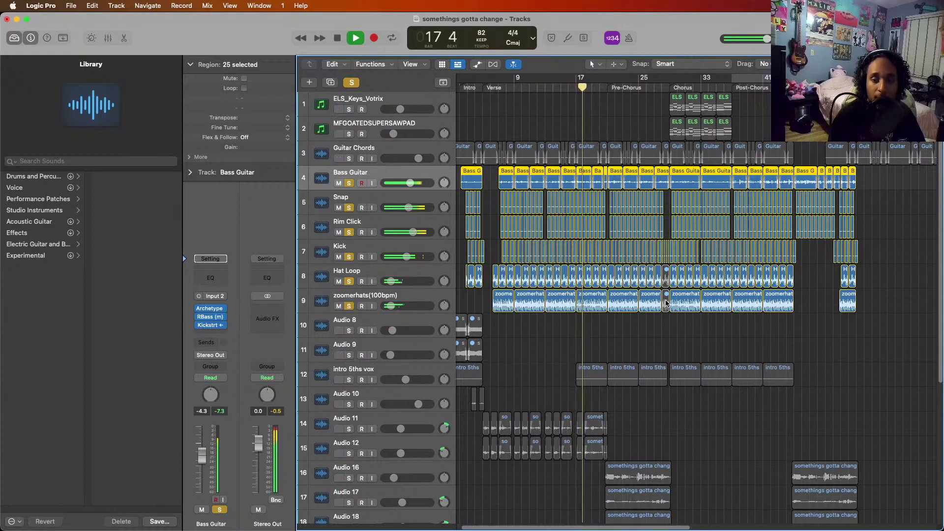
{"action": "key", "text": "super+Right"}
{"action": "key", "text": "space"}
- Examine the soloed bass and drum regions from the verse through to the final chorus
{"action": "scroll", "coordinate": [574, 250], "scroll_direction": "right", "scroll_amount": 3}
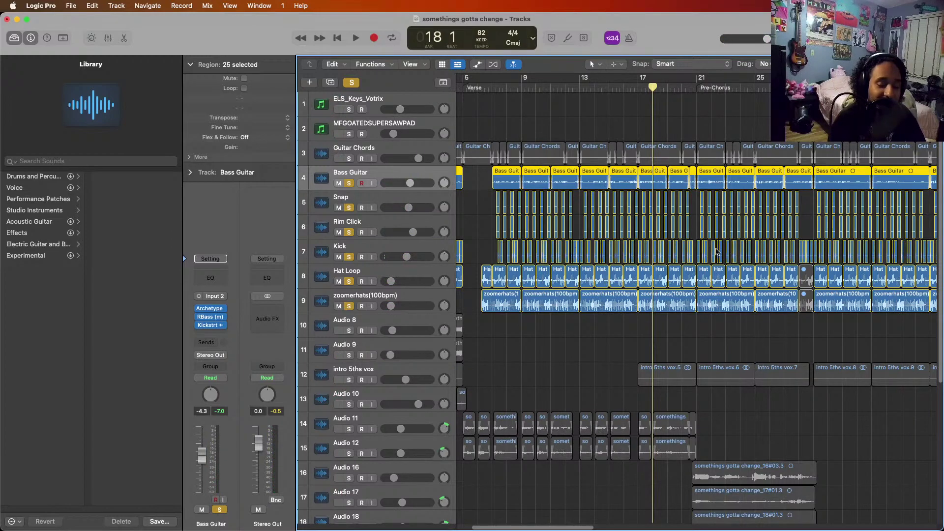
{"action": "scroll", "coordinate": [709, 252], "scroll_direction": "right", "scroll_amount": 2}
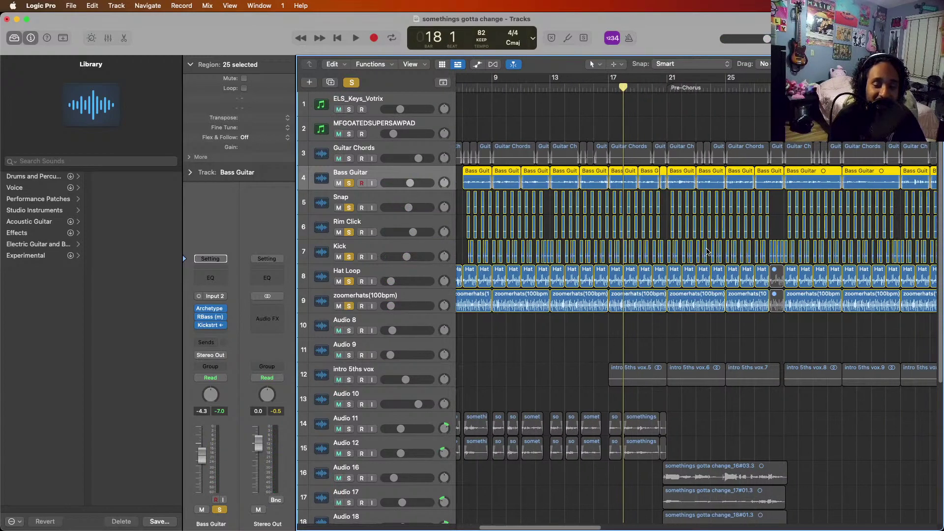
{"action": "key", "text": "super+Left"}
{"action": "key", "text": "super+Left"}
{"action": "key", "text": "super+Left"}
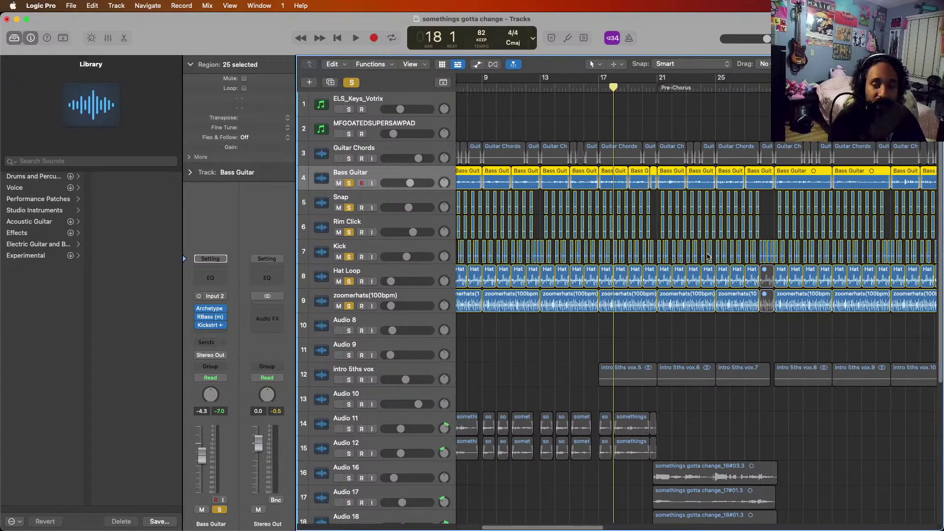
{"action": "scroll", "coordinate": [706, 258], "scroll_direction": "right", "scroll_amount": 5}
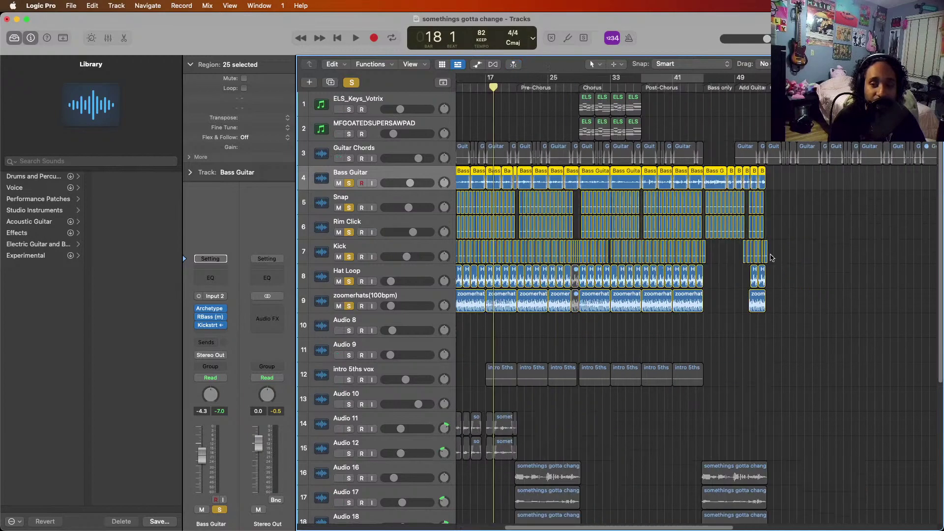
{"action": "scroll", "coordinate": [718, 182], "scroll_direction": "left", "scroll_amount": 6}
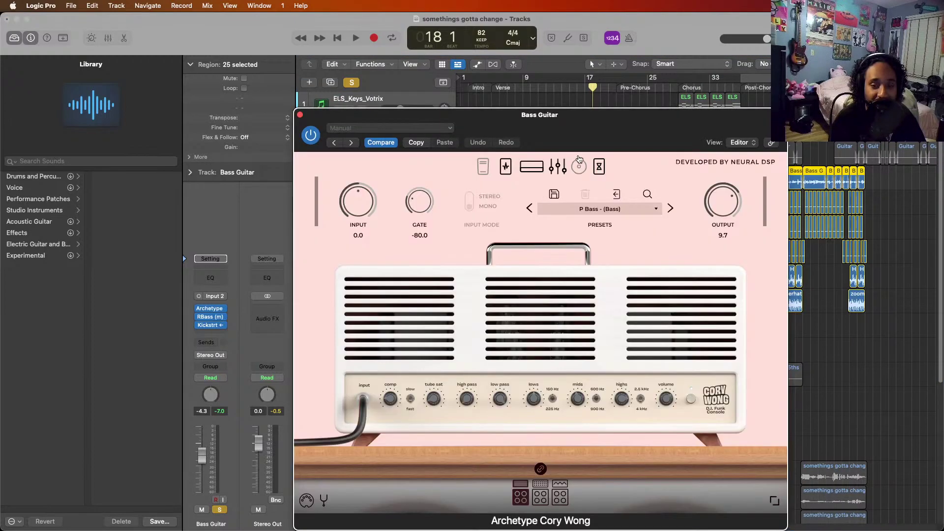
- Inspect the Archetype Cory Wong amp and the RBass settings on the Bass Guitar track, closing each plug-in
{"action": "left_click_drag", "start_coordinate": [587, 134], "coordinate": [474, 75]}
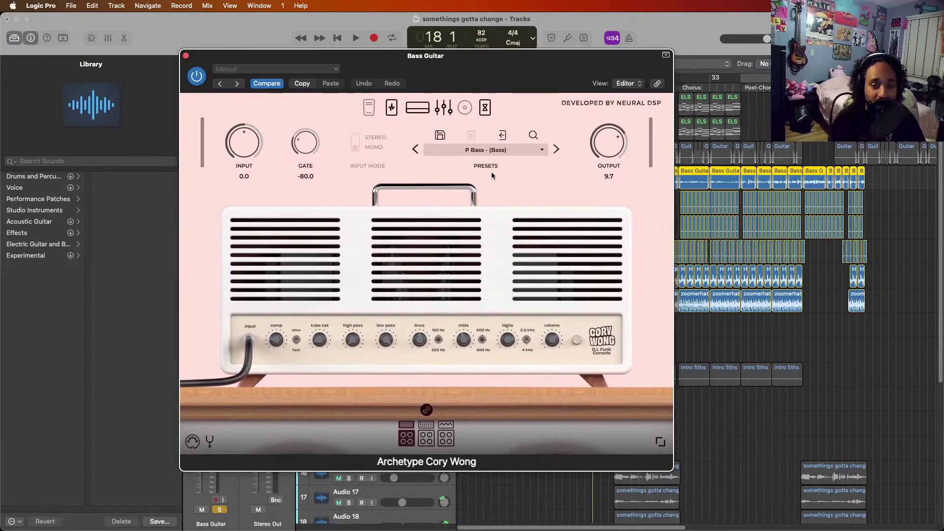
{"action": "left_click", "coordinate": [186, 56]}
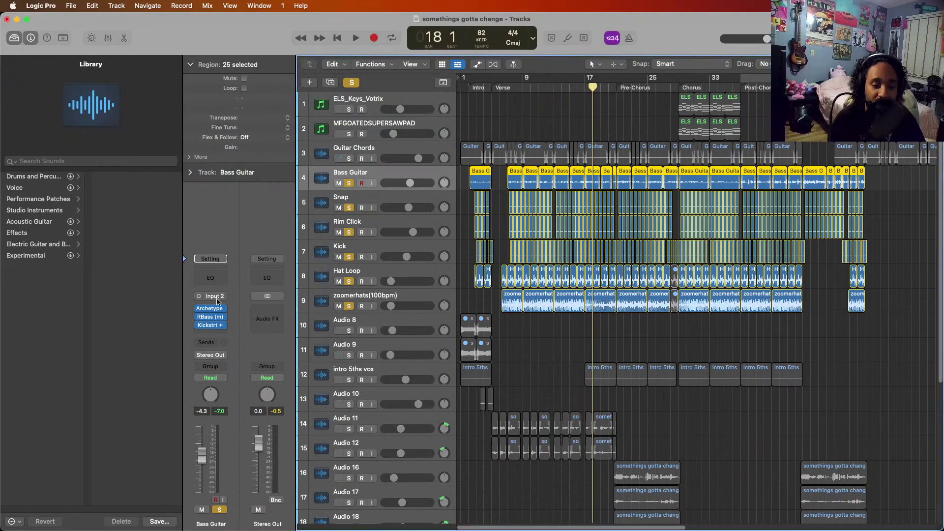
{"action": "left_click", "coordinate": [211, 317]}
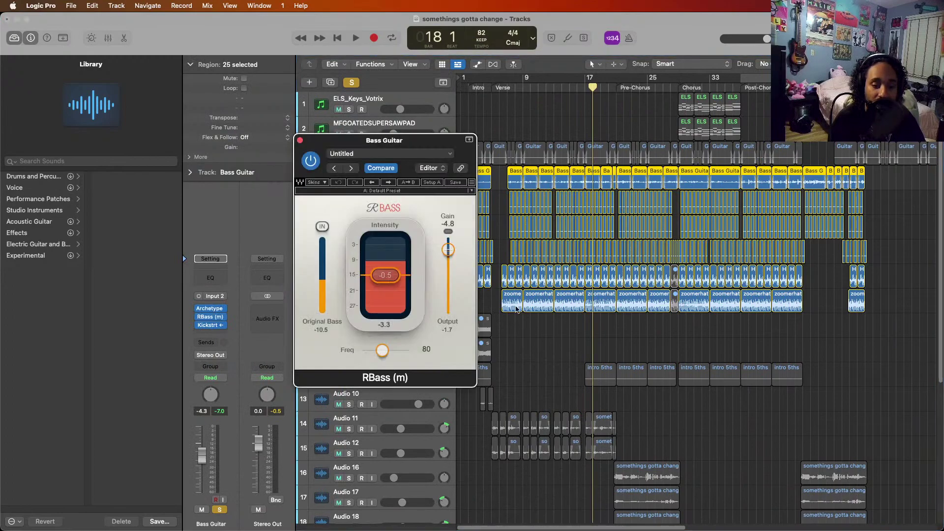
{"action": "left_click", "coordinate": [300, 140]}
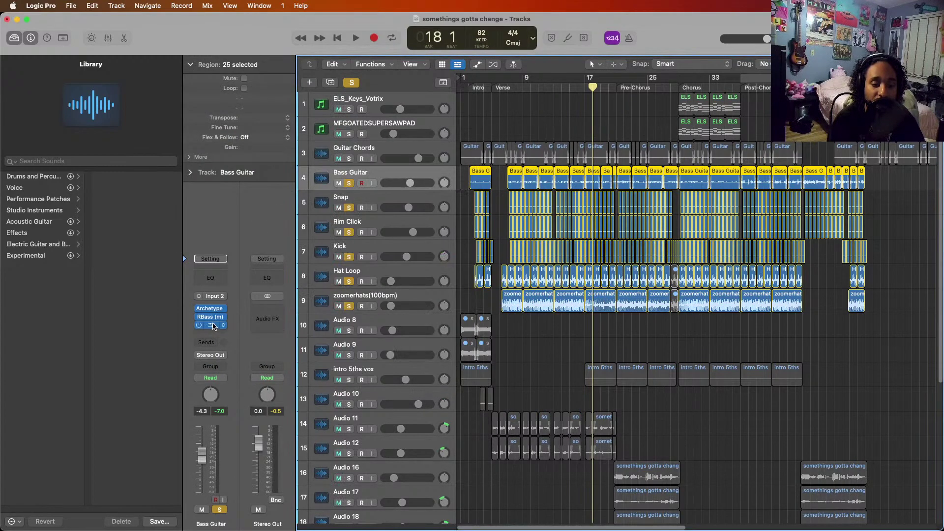
- Open Kickstart 2 on the Bass Guitar track and play from bar 18 to watch the kick-triggered ducking
{"action": "left_click", "coordinate": [213, 326]}
{"action": "left_click_drag", "start_coordinate": [492, 139], "coordinate": [350, 139]}
{"action": "left_click", "coordinate": [492, 152]}
{"action": "left_click", "coordinate": [492, 154]}
{"action": "key", "text": "space"}
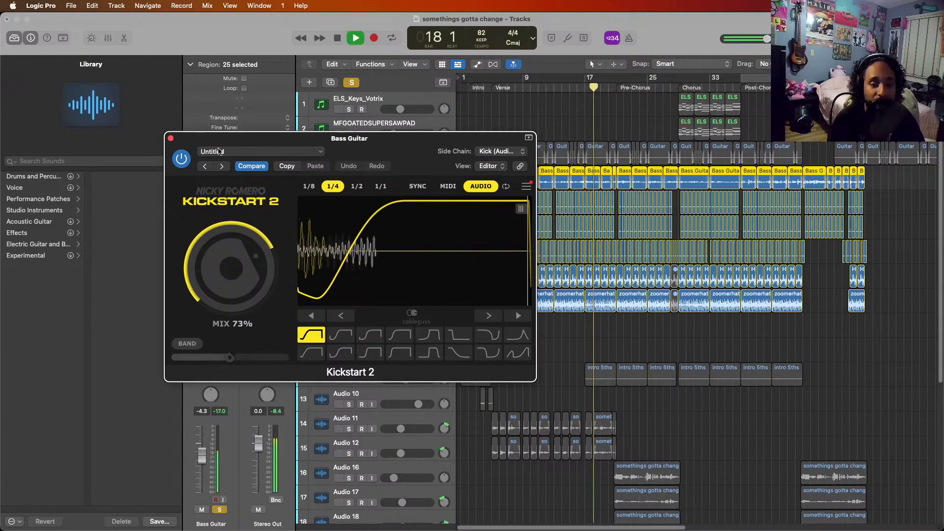
- Compare the bass with Kickstart 2 bypassed and re-enabled during playback, ending by stopping the song and closing the plug-in
{"action": "left_click", "coordinate": [180, 160]}
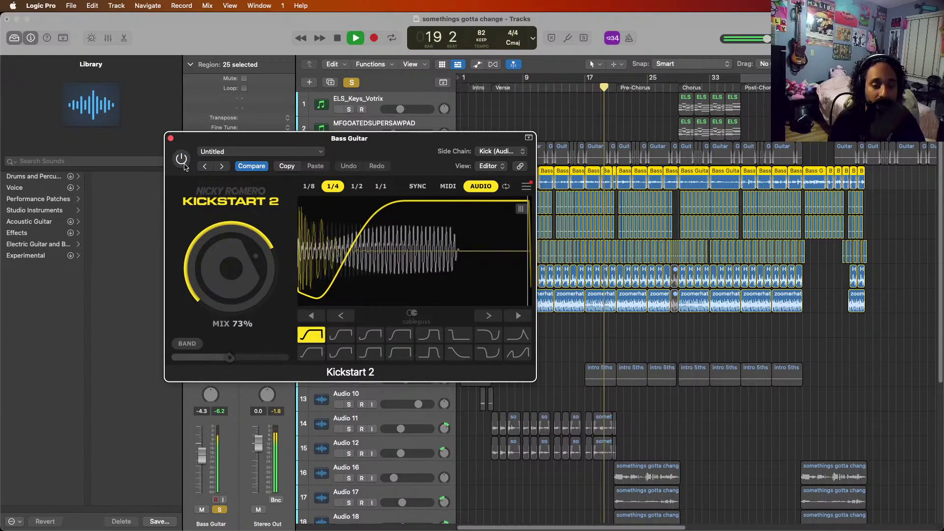
{"action": "left_click", "coordinate": [185, 166]}
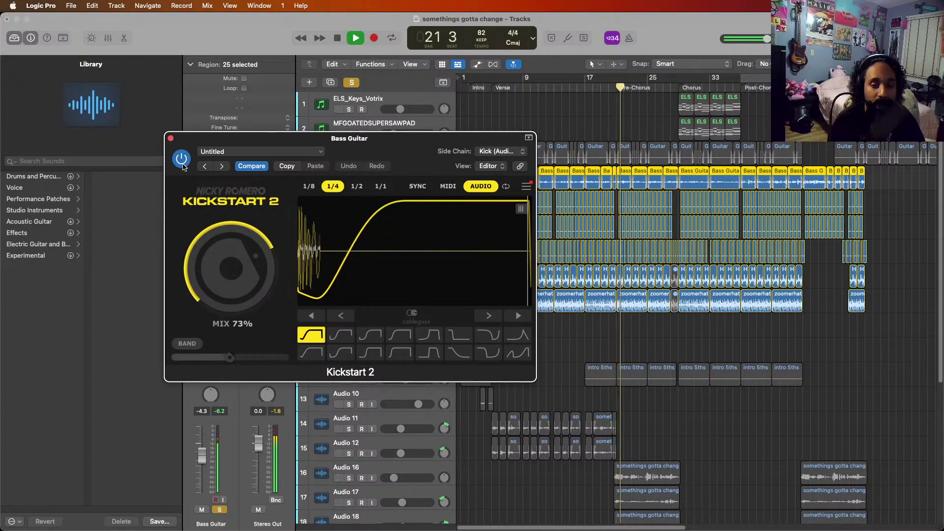
{"action": "key", "text": "space"}
{"action": "left_click", "coordinate": [171, 138]}
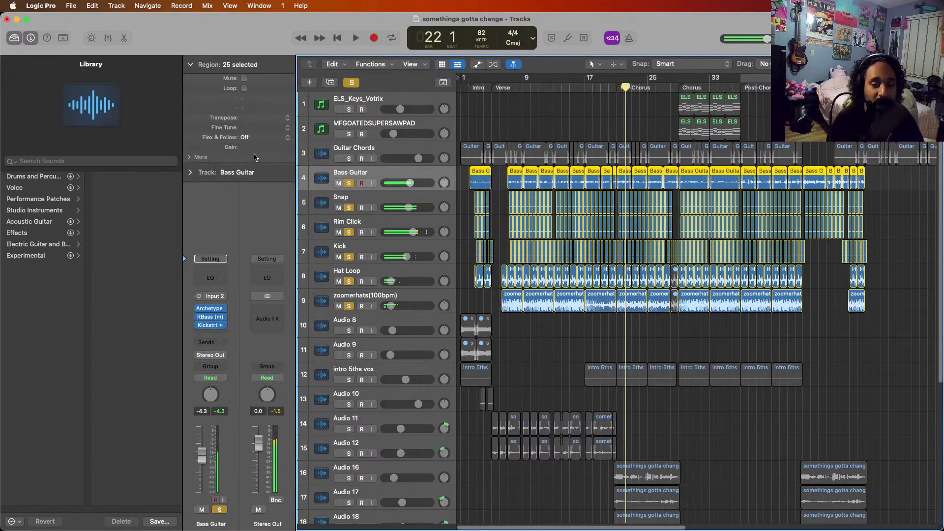
- Add the Guitar Chords track to the solo and play the song from bar 1
{"action": "left_click", "coordinate": [379, 159]}
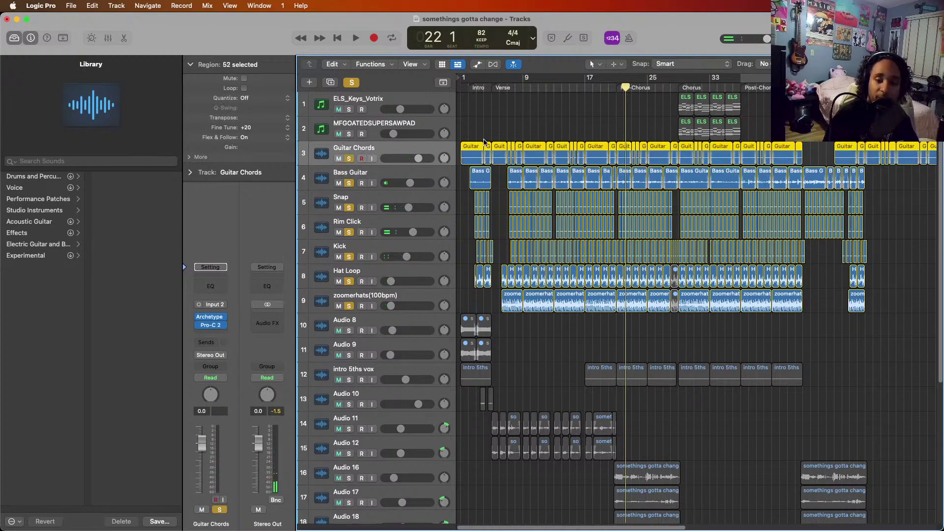
{"action": "key", "text": "Return"}
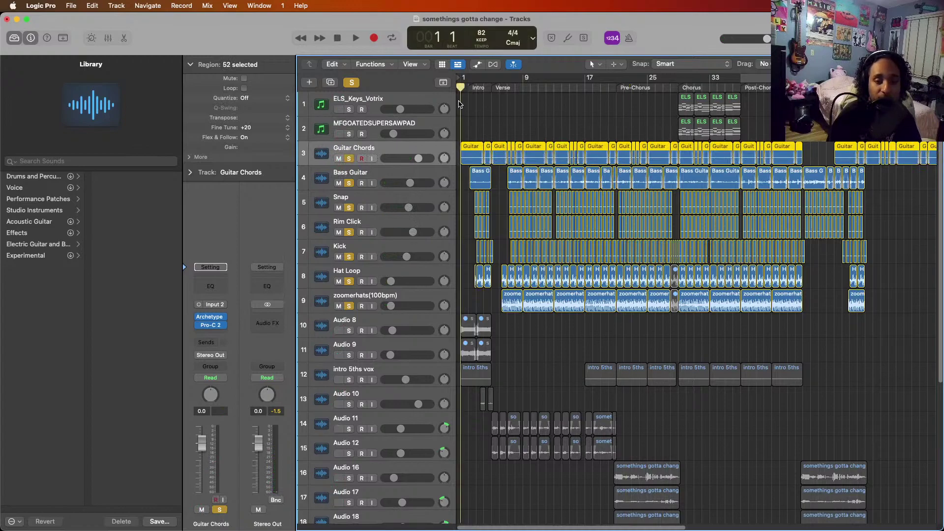
{"action": "key", "text": "space"}
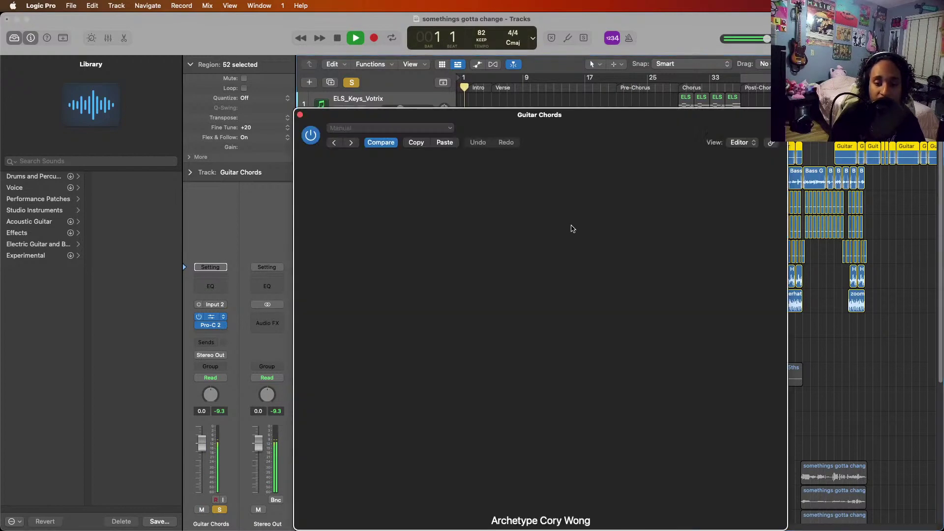
- Inspect the Archetype Cory Wong amp preset on the Guitar Chords track during playback and close the plug-in
{"action": "key", "text": "v"}
{"action": "left_click_drag", "start_coordinate": [641, 139], "coordinate": [552, 101]}
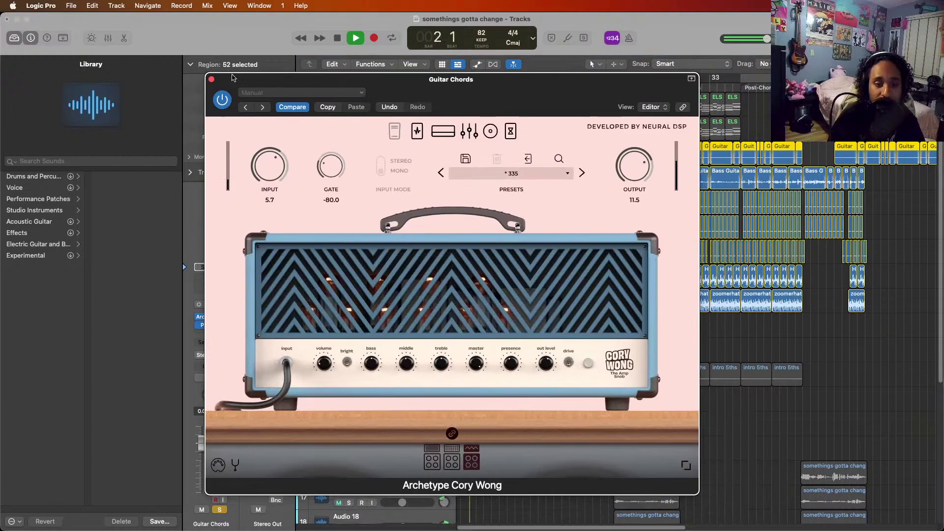
{"action": "left_click", "coordinate": [211, 80]}
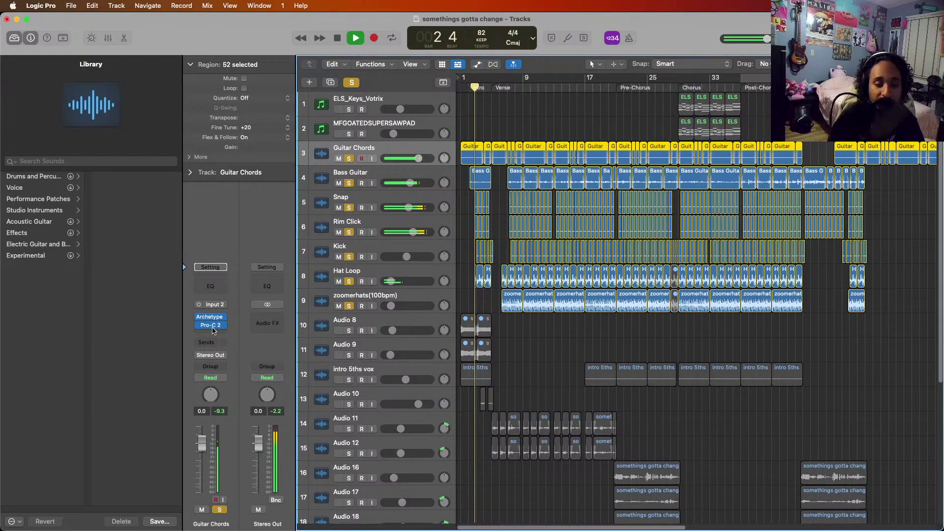
- Inspect the Pro-C 2 compressor on the Guitar Chords track while the intro plays, and close the plug-in
{"action": "key", "text": "v"}
{"action": "key", "text": "space"}
{"action": "key", "text": "v"}
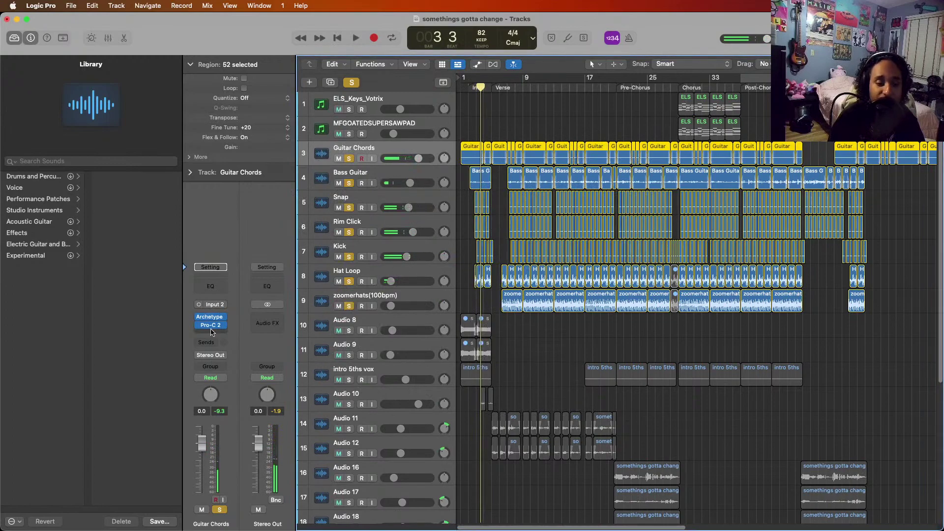
{"action": "left_click", "coordinate": [212, 325]}
{"action": "key", "text": "space"}
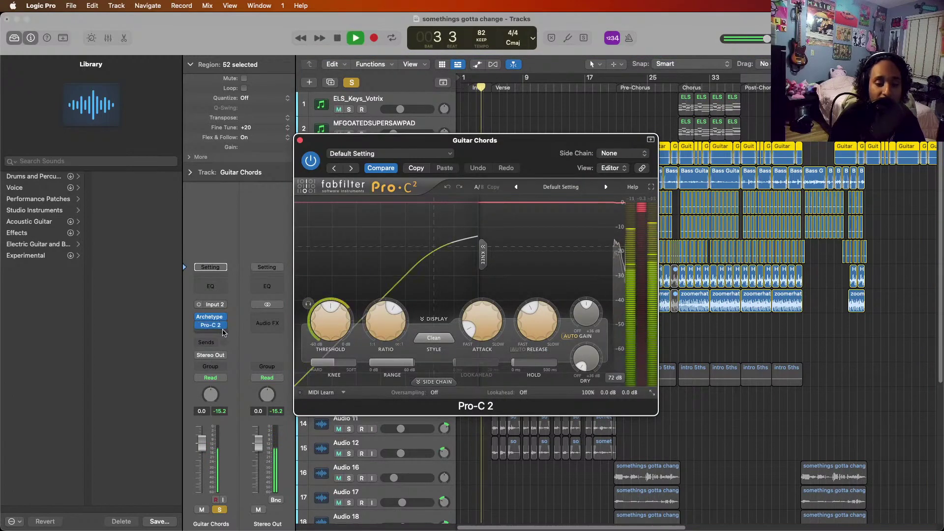
{"action": "left_click", "coordinate": [300, 141]}
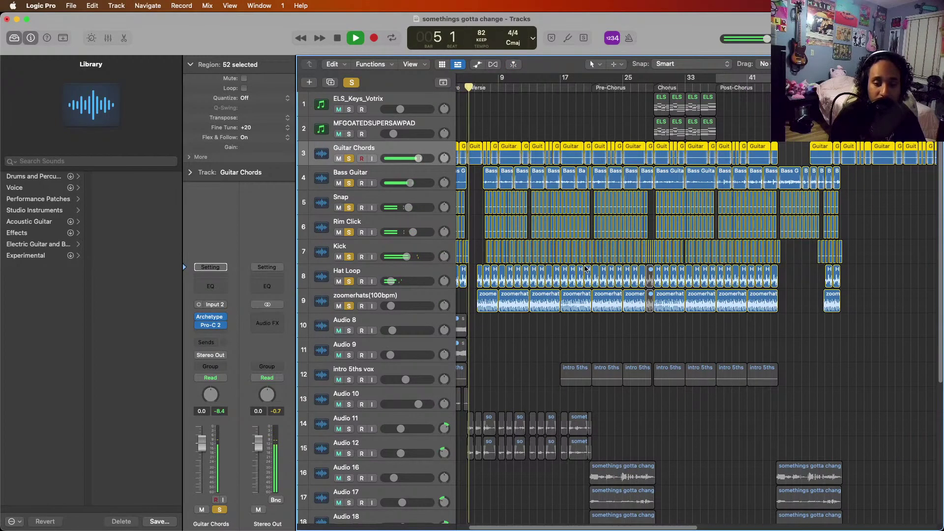
- Listen to the verse with the guitar chords, and examine the regions of the pre-chorus, chorus and post-chorus
{"action": "key", "text": "super+Left"}
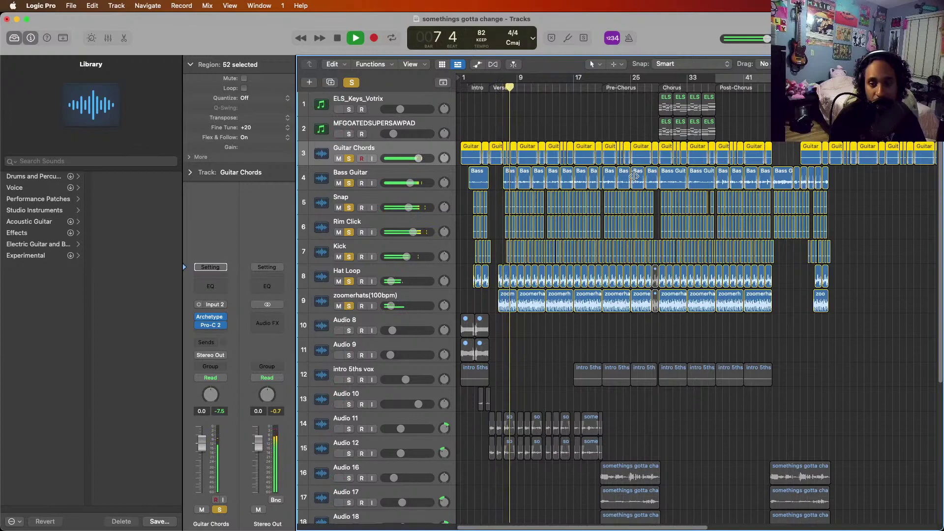
{"action": "key", "text": "super+Right"}
{"action": "key", "text": "super+Right"}
{"action": "key", "text": "super+Right"}
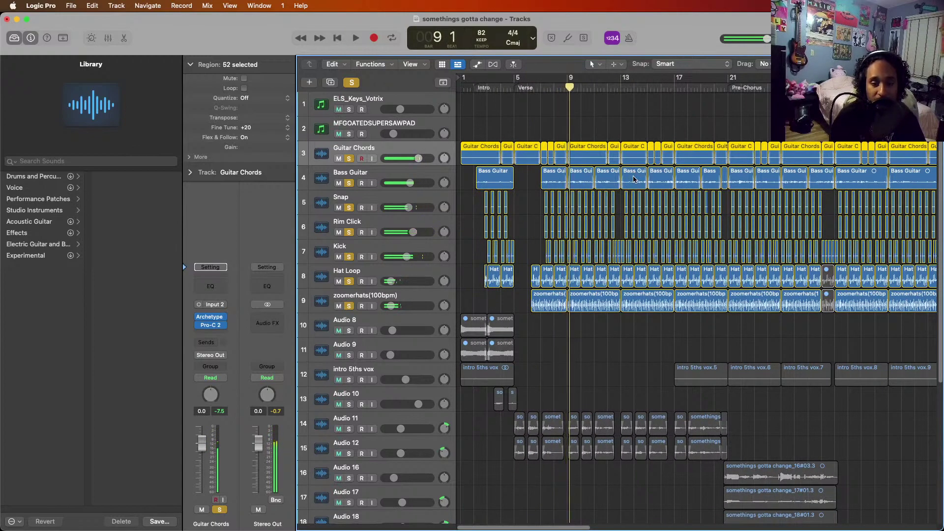
{"action": "scroll", "coordinate": [635, 179], "scroll_direction": "right", "scroll_amount": 10}
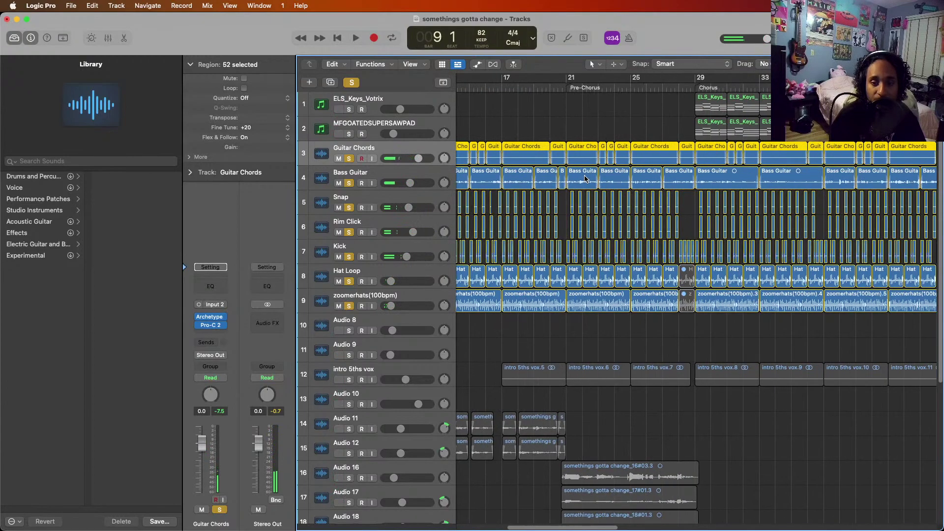
{"action": "scroll", "coordinate": [585, 179], "scroll_direction": "right", "scroll_amount": 4}
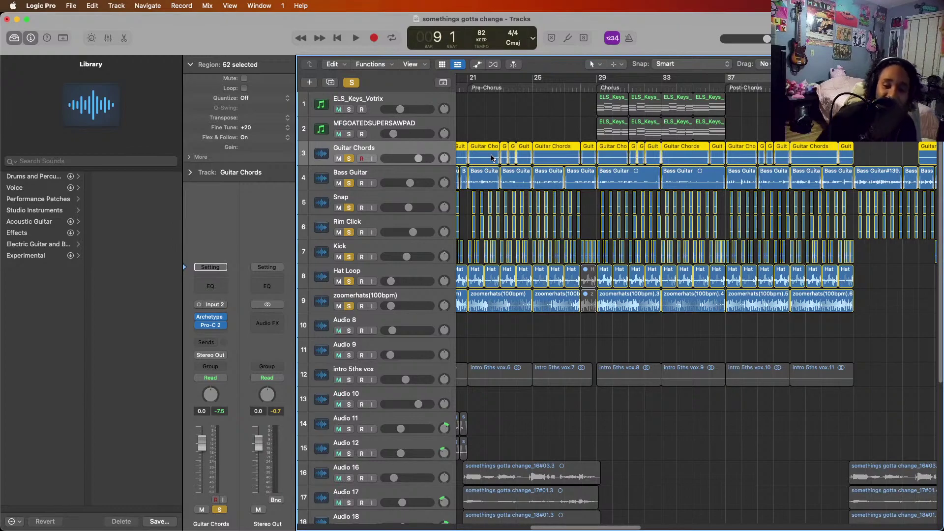
{"action": "scroll", "coordinate": [577, 208], "scroll_direction": "down", "scroll_amount": 4}
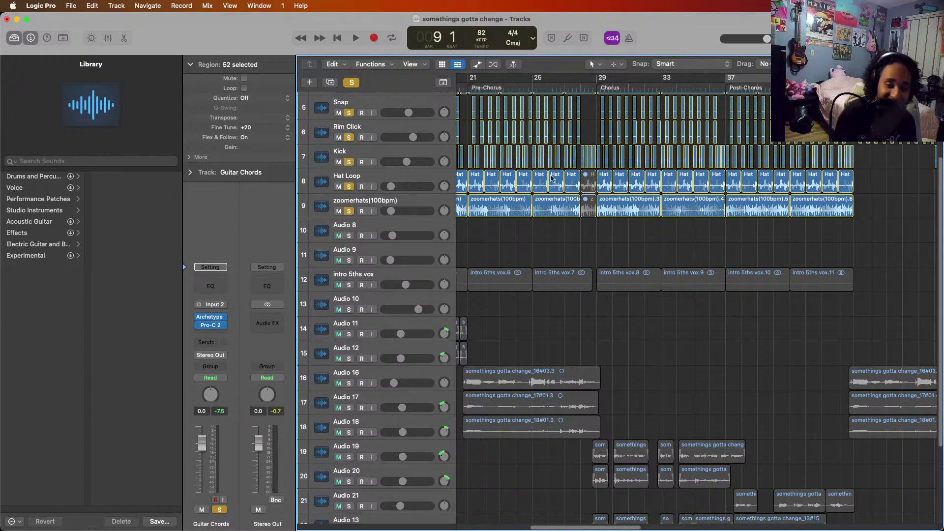
{"action": "scroll", "coordinate": [767, 296], "scroll_direction": "up", "scroll_amount": 5}
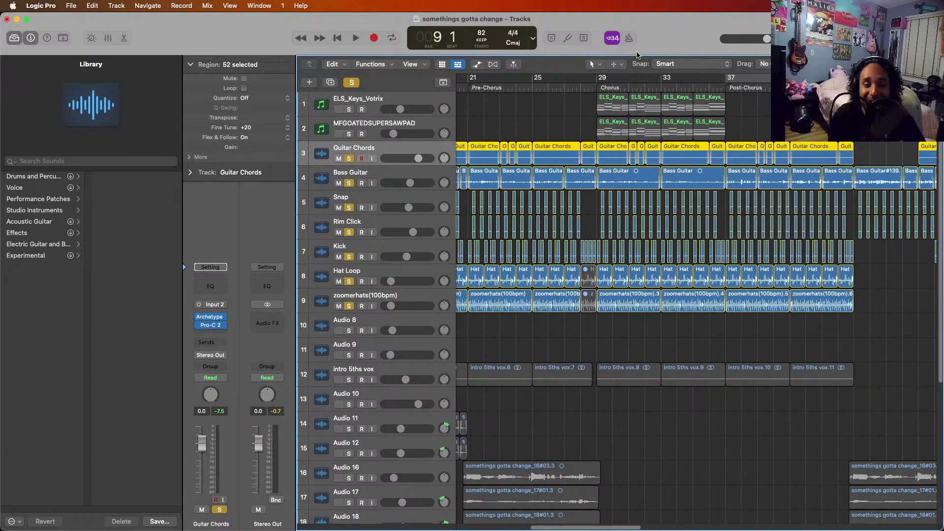
- Place the playhead at the chorus on bar 29 and solo only the MFGOATEDSUPERSAWPAD track
{"action": "left_click", "coordinate": [597, 87]}
{"action": "left_click", "coordinate": [379, 120]}
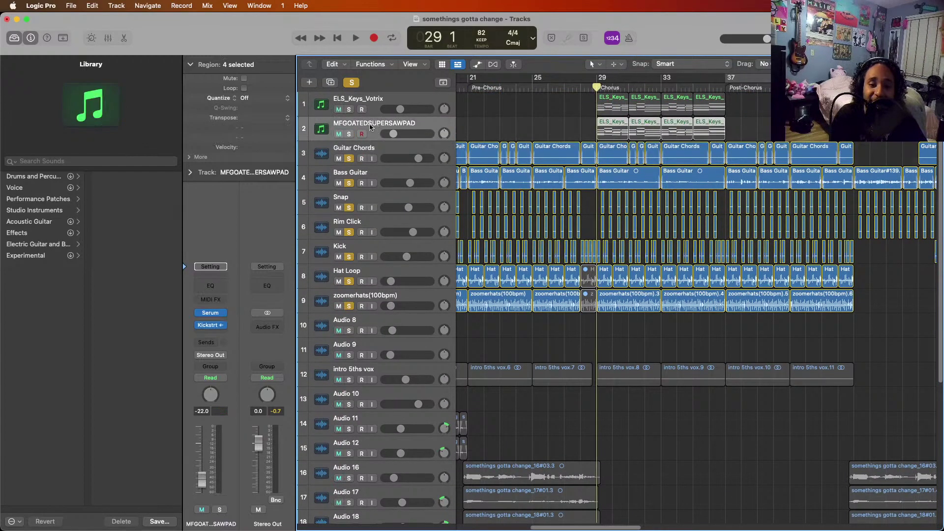
{"action": "key", "text": "s"}
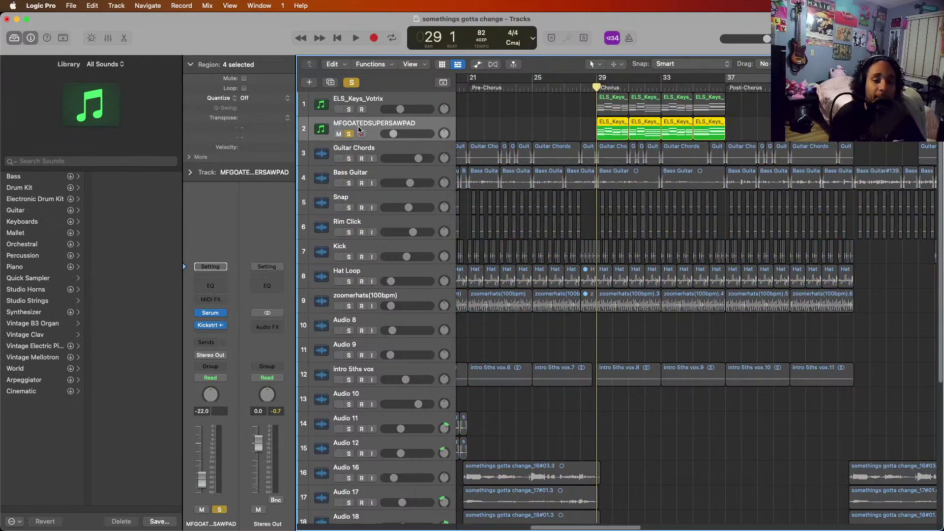
- Inspect the Serum synth patch on the MFGOATEDSUPERSAWPAD track and close the plug-in
{"action": "left_click", "coordinate": [211, 313]}
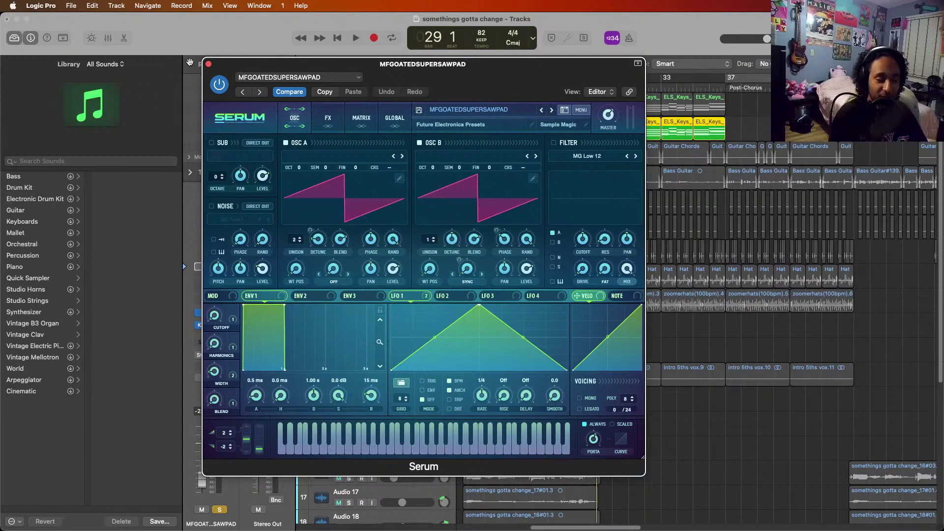
{"action": "left_click_drag", "start_coordinate": [234, 67], "coordinate": [330, 67]}
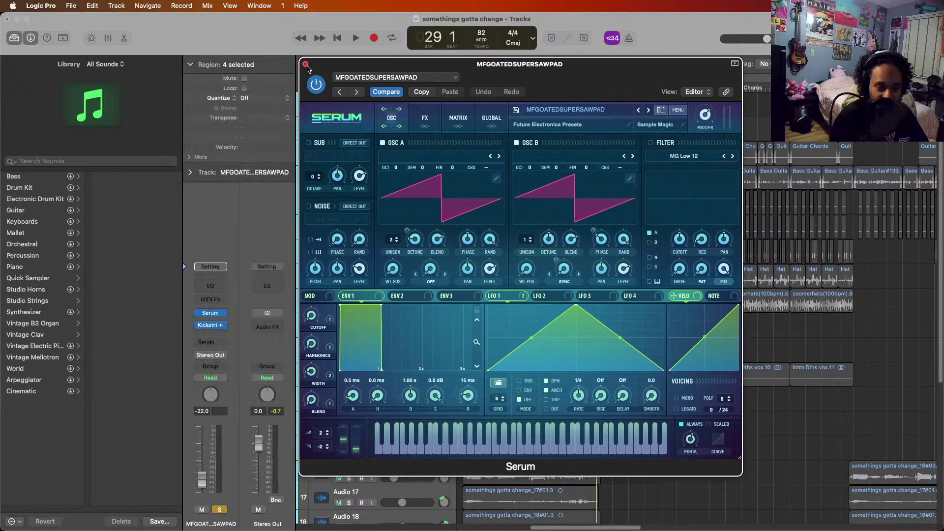
{"action": "left_click", "coordinate": [305, 65]}
- Open Kickstart 2 on the MFGOATEDSUPERSAWPAD track and play the chorus from bar 29 with the plug-in bypassed
{"action": "left_click", "coordinate": [211, 325]}
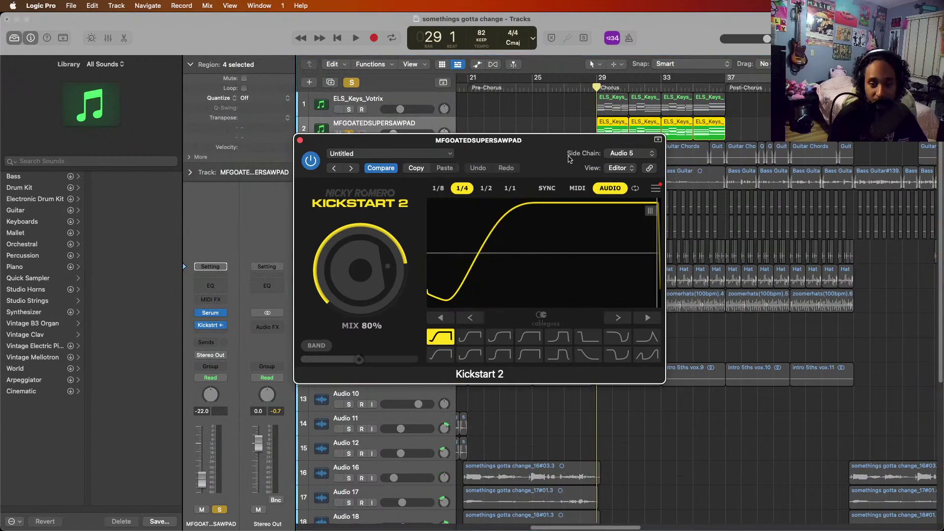
{"action": "left_click_drag", "start_coordinate": [442, 156], "coordinate": [406, 158]}
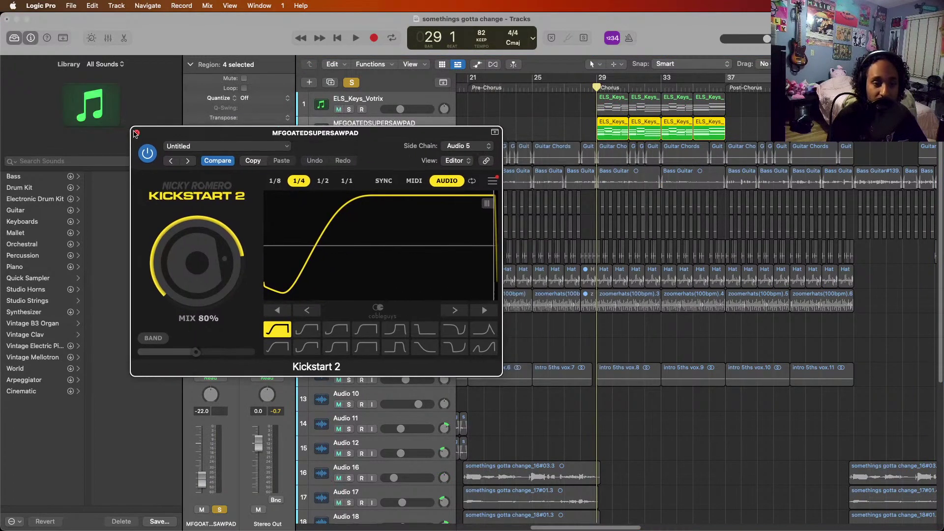
{"action": "left_click", "coordinate": [156, 161]}
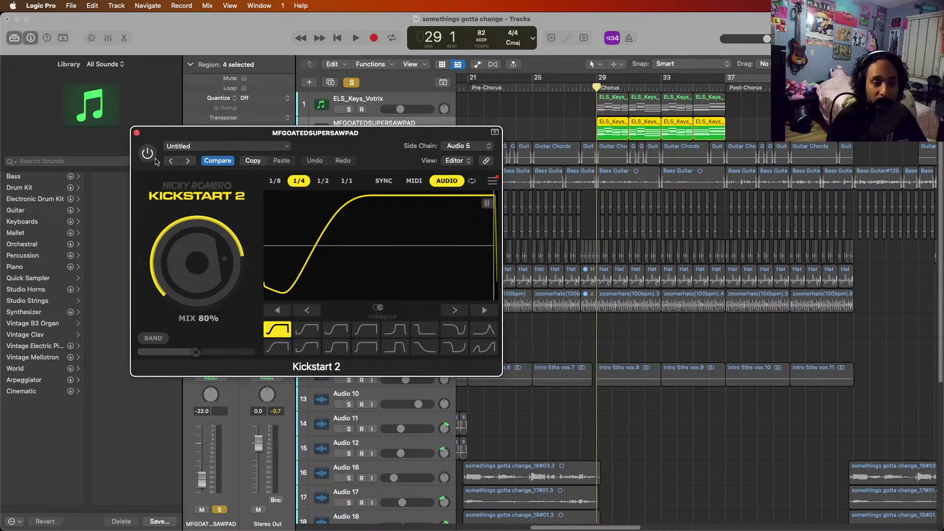
{"action": "key", "text": "space"}
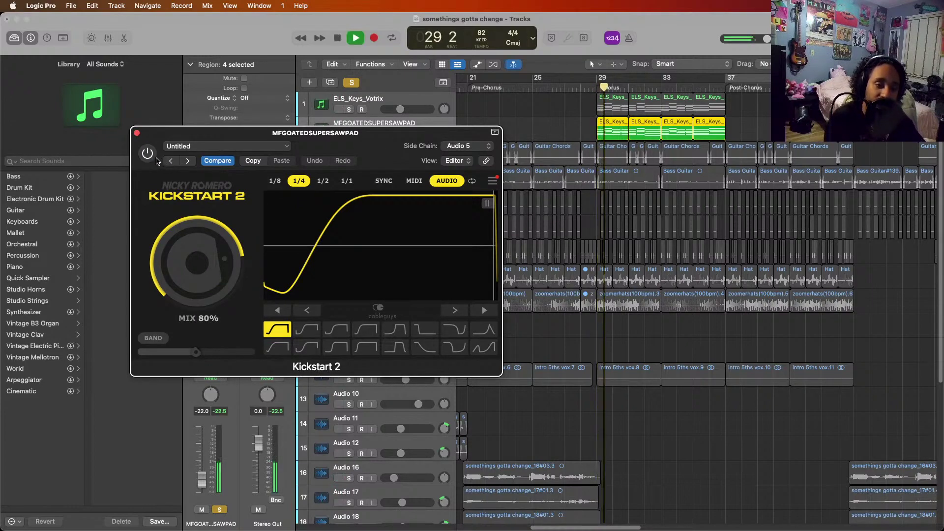
{"action": "left_click", "coordinate": [149, 152]}
{"action": "left_click_drag", "start_coordinate": [151, 149], "coordinate": [234, 133]}
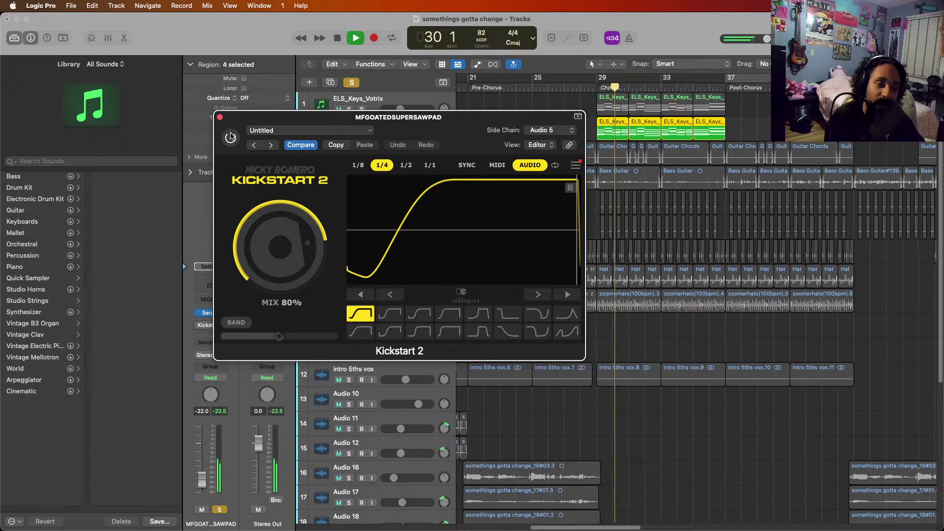
- Re-enable Kickstart 2 and briefly solo the Kick track to hear the sidechain ducking on the pad, and stop playback
{"action": "left_click_drag", "start_coordinate": [408, 124], "coordinate": [672, 87]}
{"action": "left_click", "coordinate": [349, 257]}
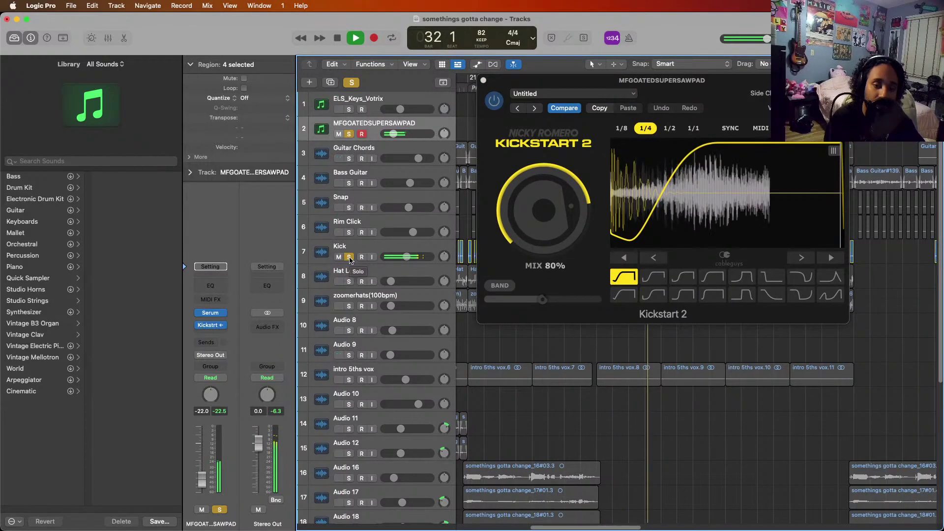
{"action": "key", "text": "space"}
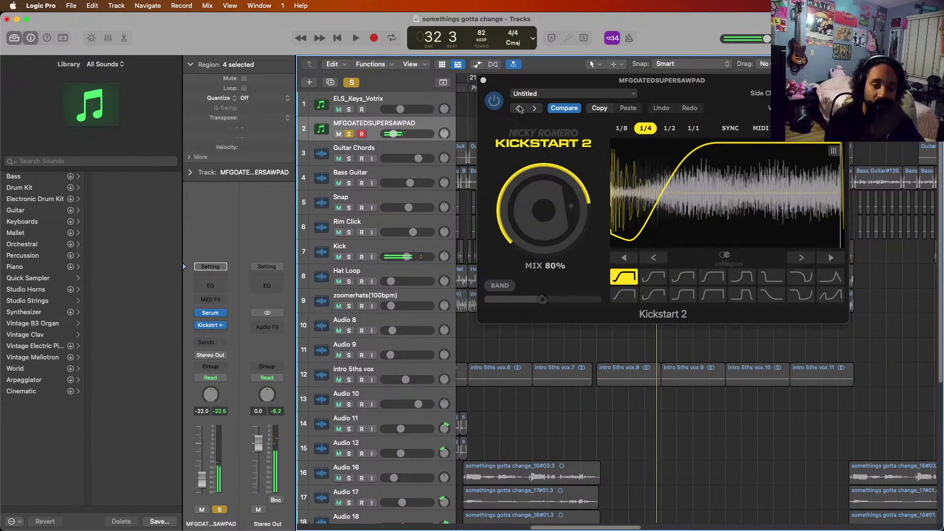
- Examine the portamento control in Serum on the pad track and close both the Serum and Kickstart 2 windows
{"action": "left_click", "coordinate": [212, 313]}
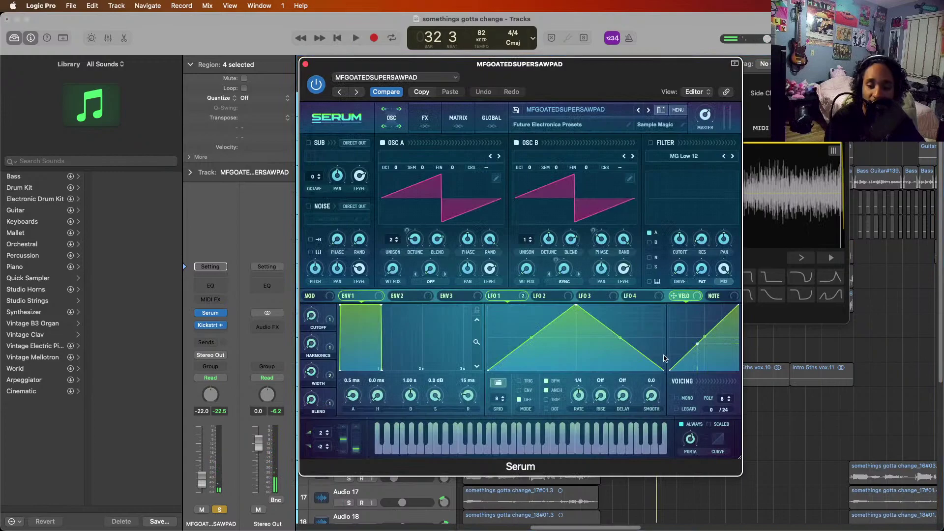
{"action": "left_click_drag", "start_coordinate": [689, 440], "coordinate": [686, 441]}
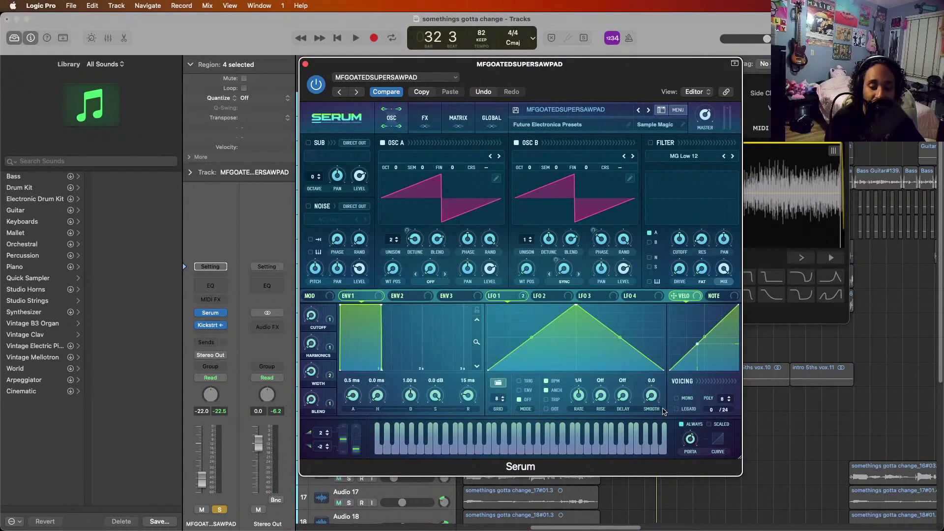
{"action": "left_click", "coordinate": [305, 64]}
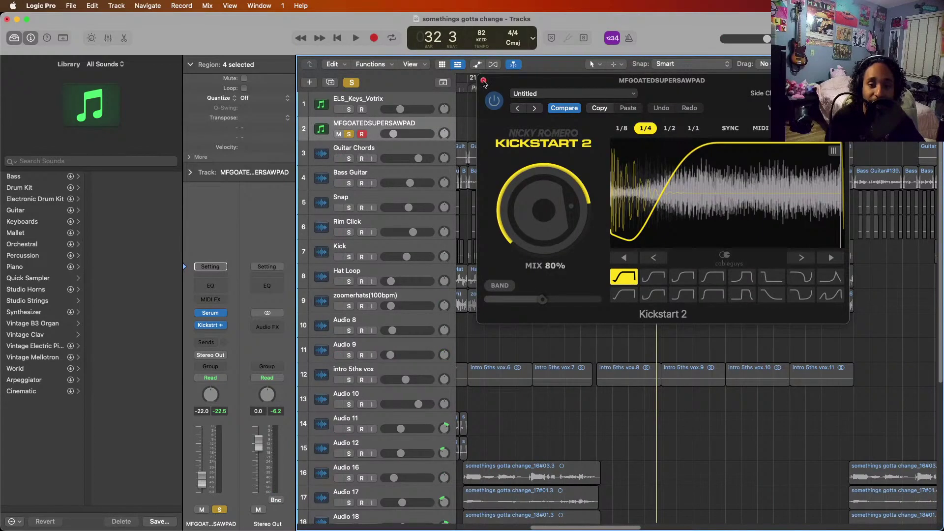
{"action": "left_click", "coordinate": [467, 82]}
- Play the opening of the chorus from bar 29 with only the MFGOATEDSUPERSAWPAD track soloed
{"action": "left_click", "coordinate": [602, 87]}
{"action": "key", "text": "space"}
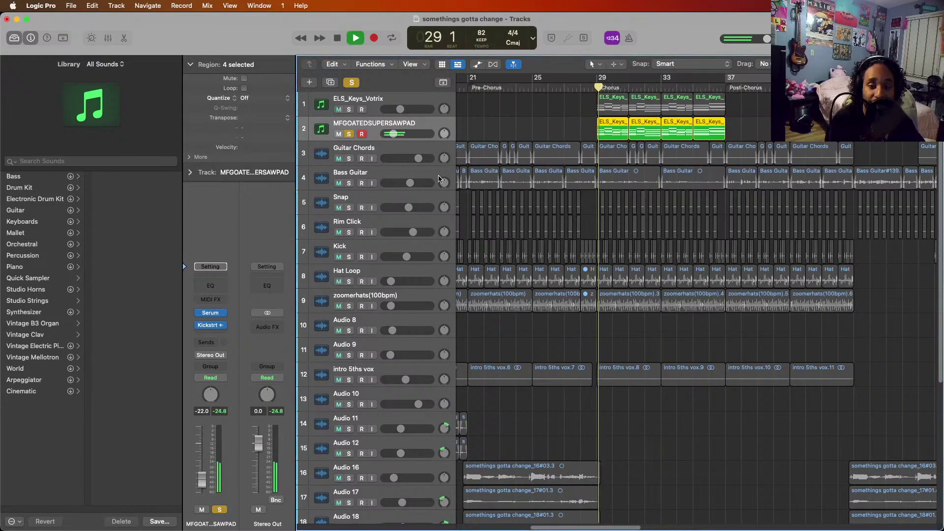
{"action": "key", "text": "space"}
- Solo only the ELS_Keys_Votrix track, place the playhead at bar 29, and open the track's Serum instrument
{"action": "left_click", "coordinate": [352, 103]}
{"action": "left_click", "coordinate": [349, 110]}
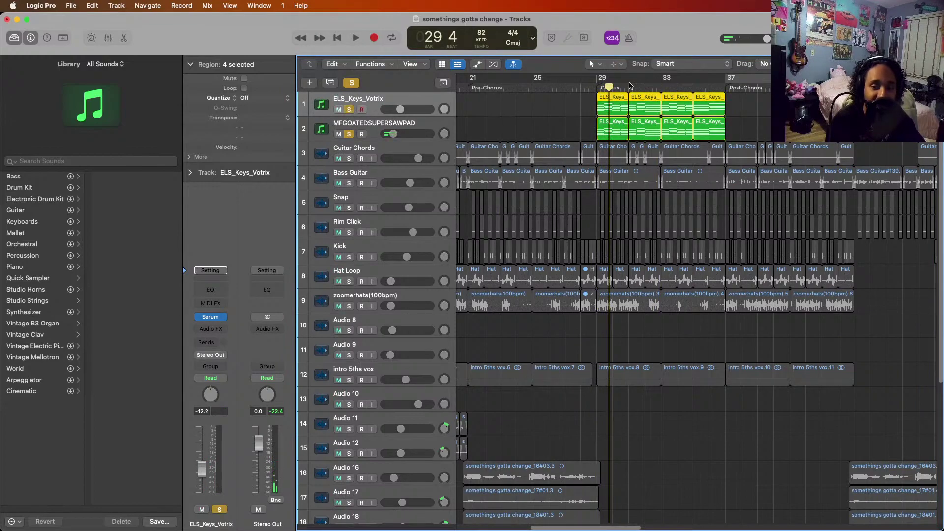
{"action": "left_click", "coordinate": [597, 87]}
{"action": "mouse_move", "coordinate": [207, 319]}
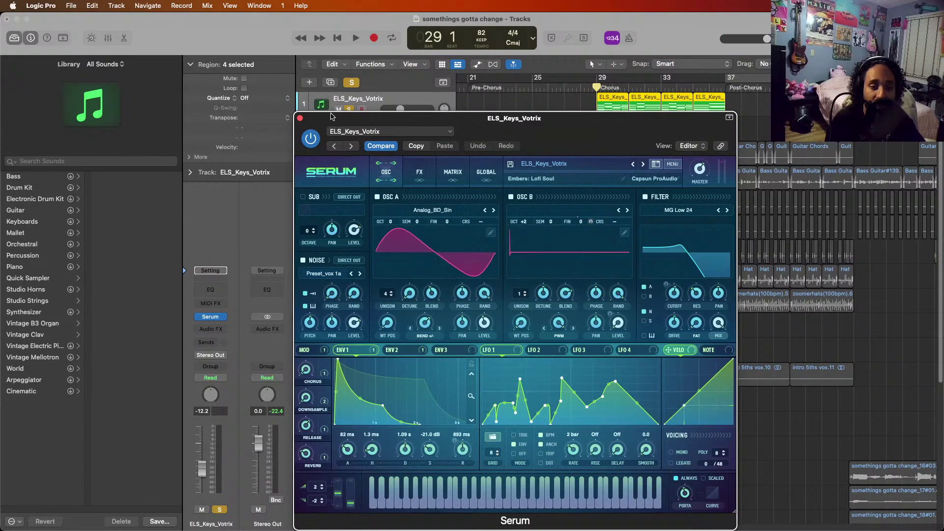
{"action": "left_click_drag", "start_coordinate": [330, 117], "coordinate": [353, 152]}
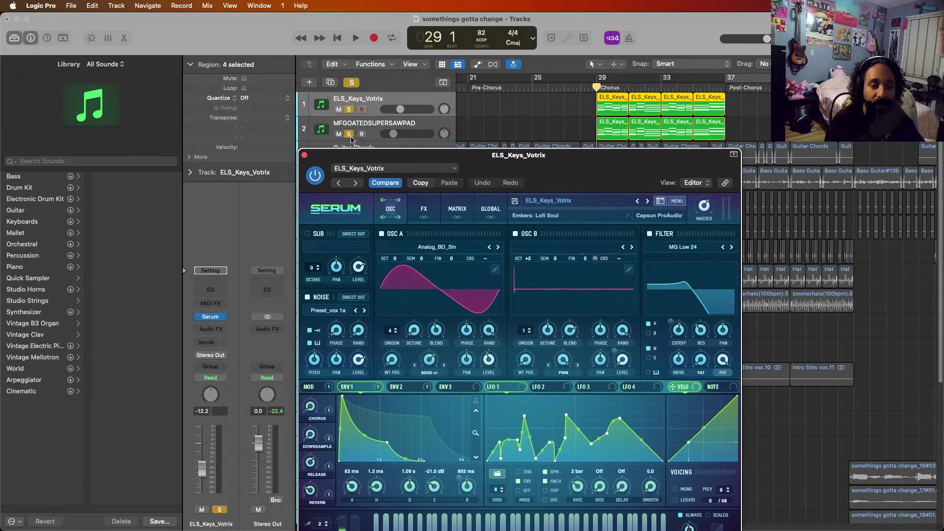
{"action": "left_click", "coordinate": [348, 134]}
- Listen to the keys in the chorus while examining the ELS_Keys_Votrix Serum patch, and close the plug-in
{"action": "key", "text": "space"}
{"action": "left_click_drag", "start_coordinate": [684, 271], "coordinate": [449, 225]}
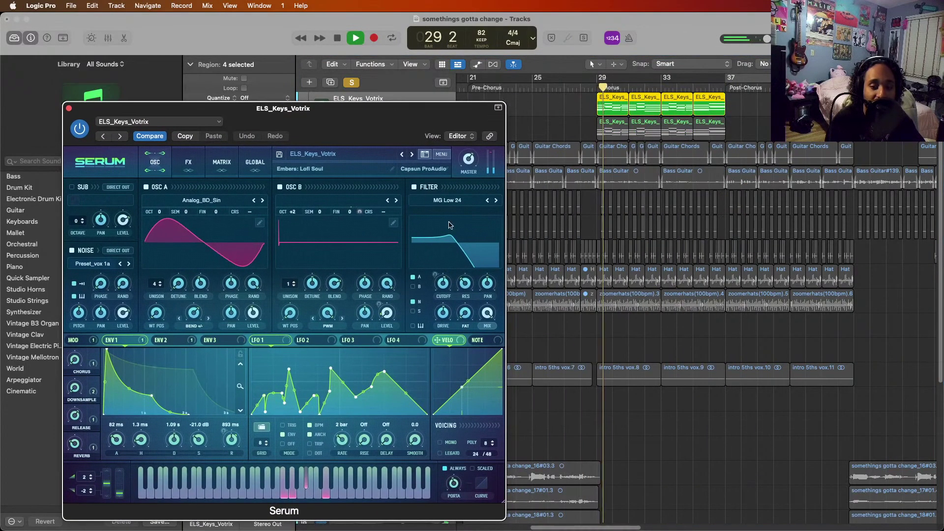
{"action": "key", "text": "space"}
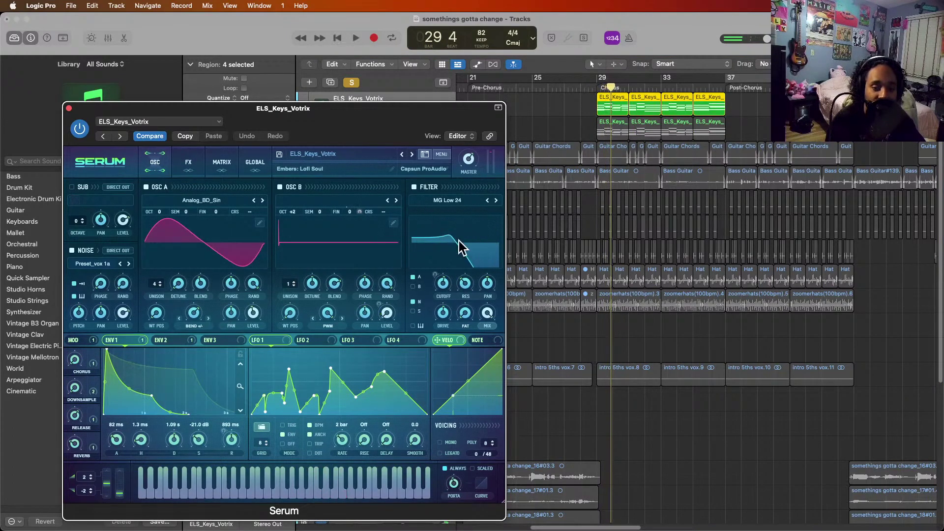
{"action": "key", "text": "space"}
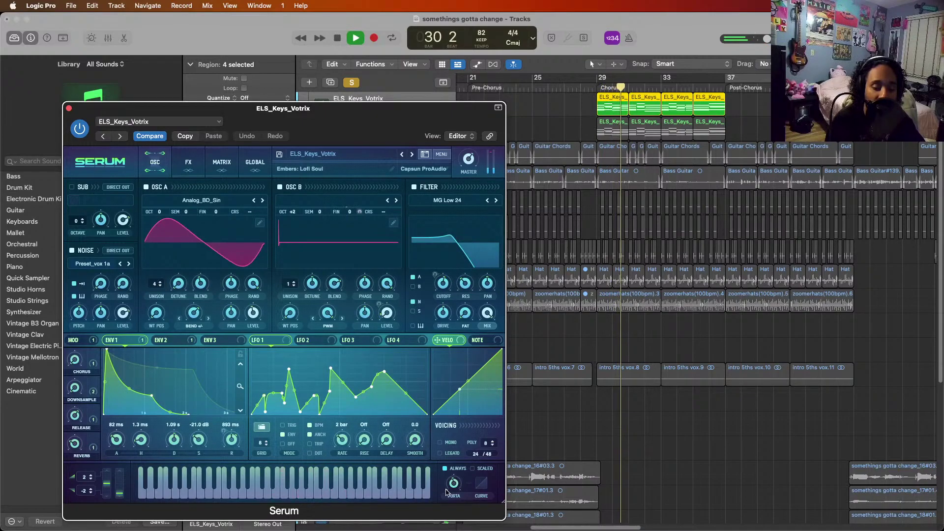
{"action": "key", "text": "space"}
{"action": "left_click", "coordinate": [70, 109]}
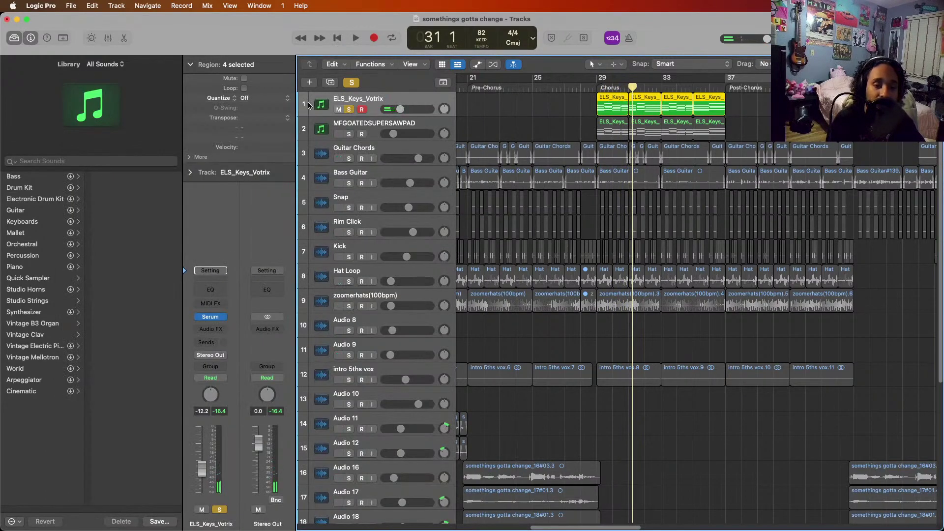
- Solo the pad and the Guitar Chords through zoomerhats(100bpm) tracks along with the keys, and play the chorus from bar 29
{"action": "left_click", "coordinate": [314, 129]}
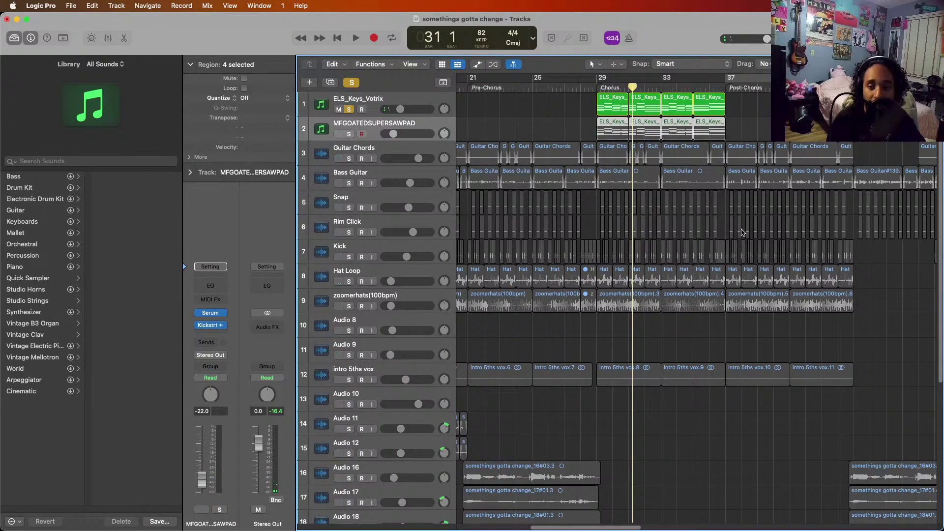
{"action": "left_click", "coordinate": [349, 134]}
{"action": "left_click", "coordinate": [350, 147]}
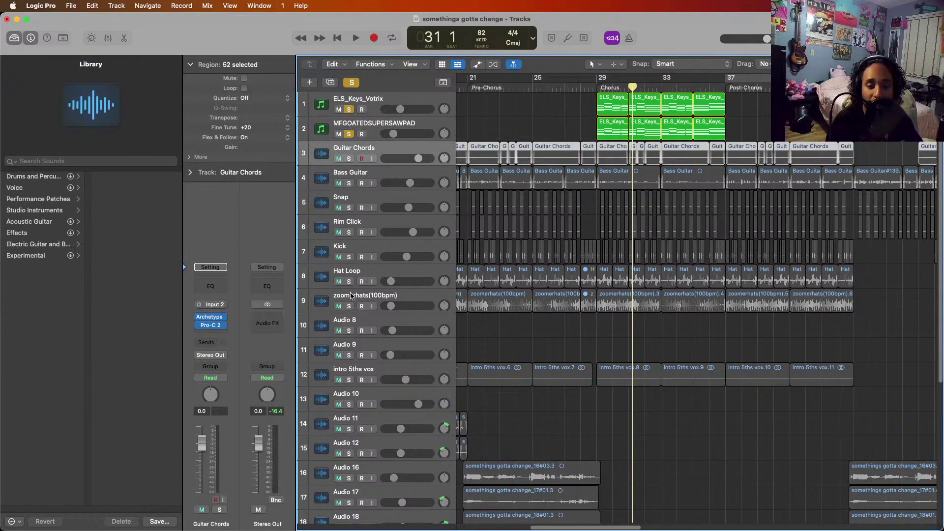
{"action": "left_click", "coordinate": [351, 295], "text": "shift"}
{"action": "left_click", "coordinate": [595, 90]}
{"action": "key", "text": "space"}
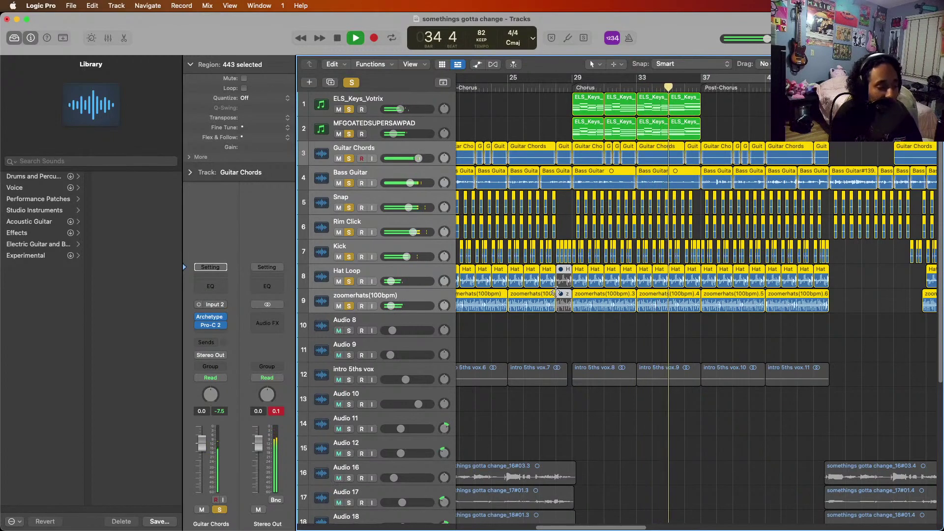
{"action": "key", "text": "space"}
- Clear all solos and solo only the intro 5ths vox track
{"action": "left_click", "coordinate": [648, 346]}
{"action": "scroll", "coordinate": [614, 357], "scroll_direction": "left", "scroll_amount": 15}
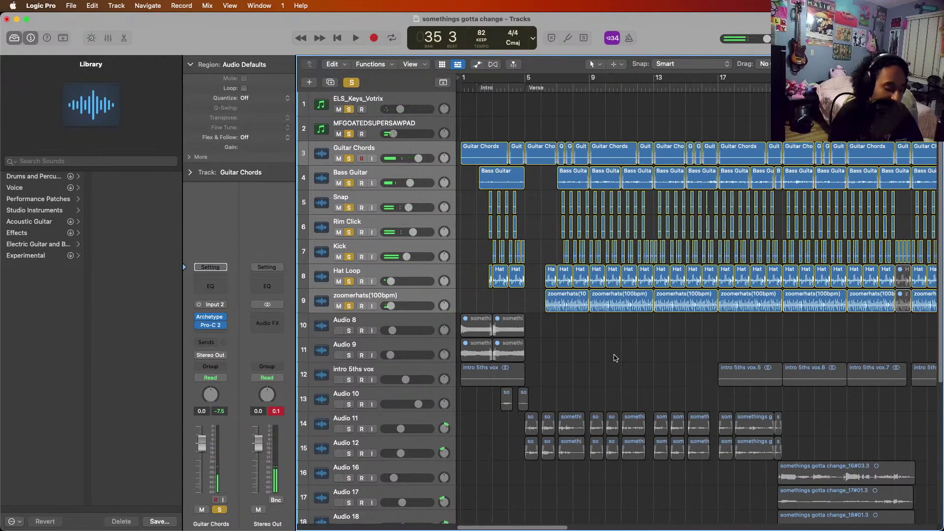
{"action": "key", "text": "ctrl+alt+super+s"}
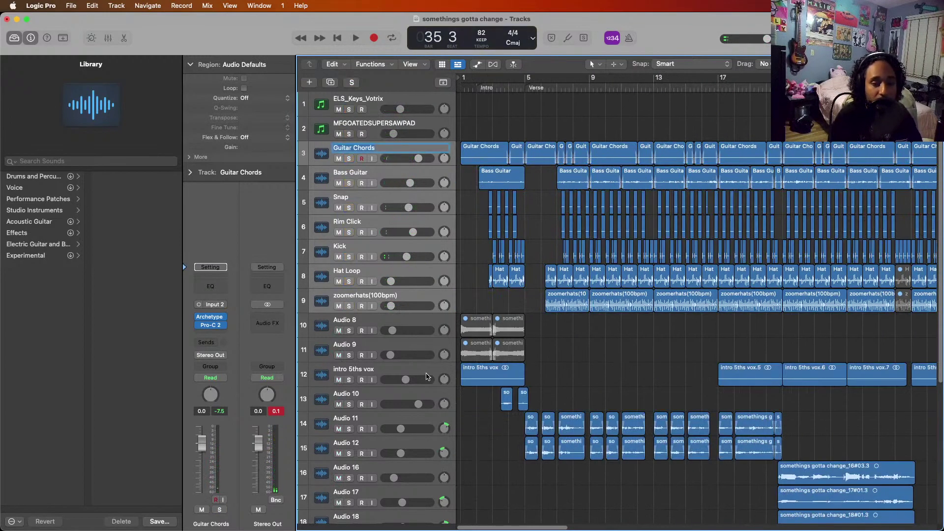
{"action": "left_click", "coordinate": [428, 378]}
{"action": "key", "text": "s"}
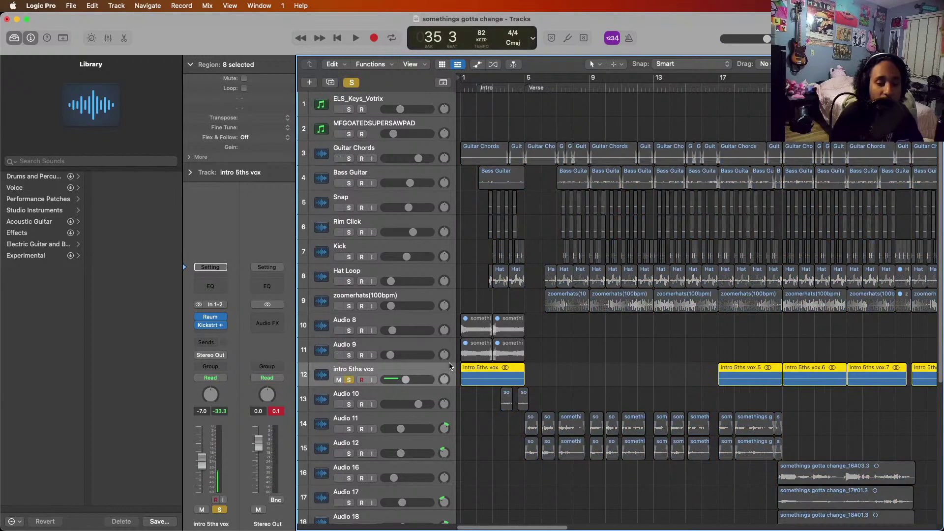
- Listen to the intro 5ths vox part at the start of the song and at the pre-chorus on bar 21
{"action": "key", "text": "Return"}
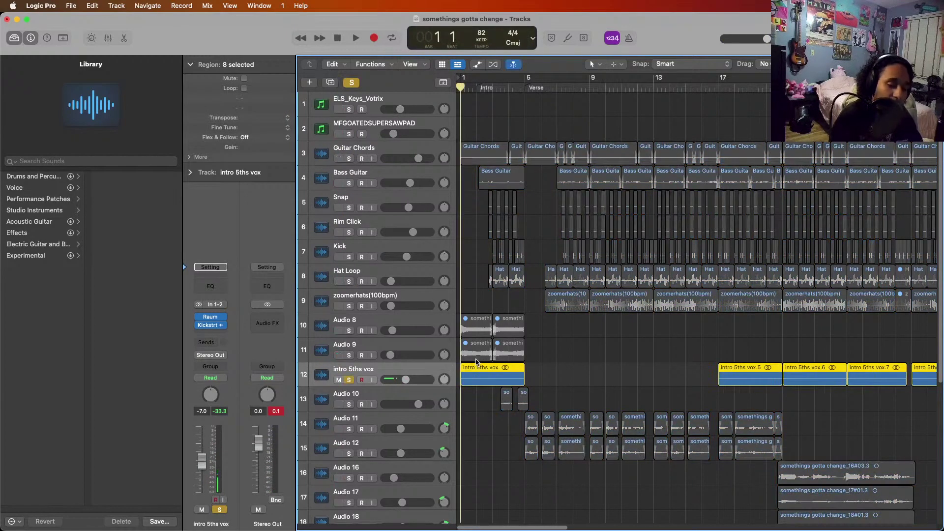
{"action": "key", "text": "space"}
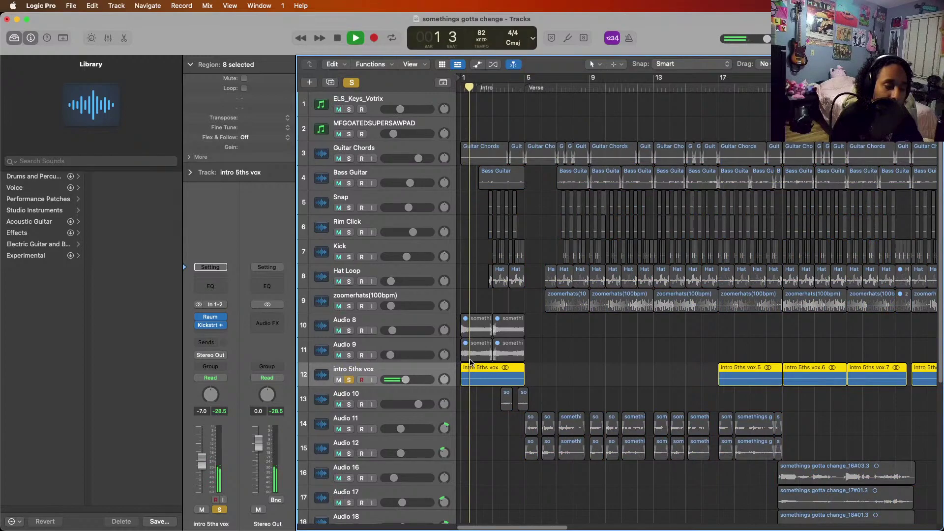
{"action": "key", "text": "space"}
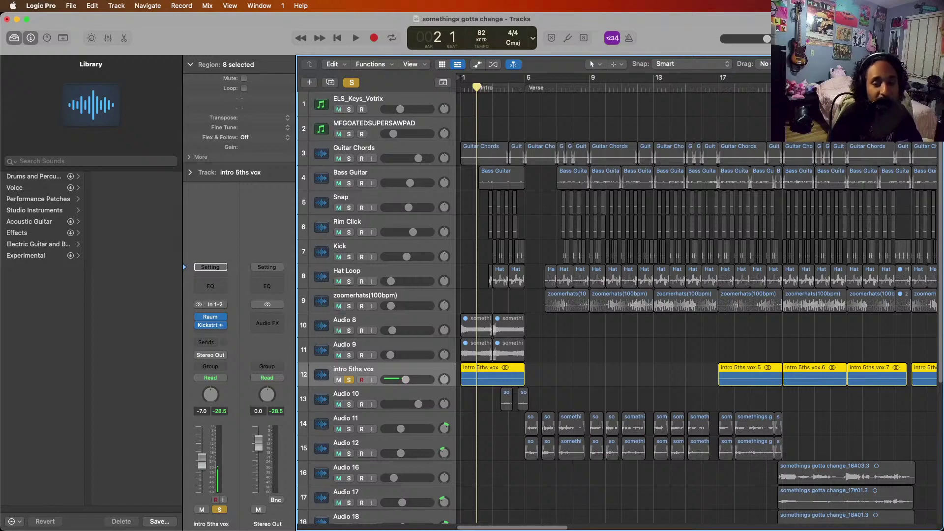
{"action": "left_click", "coordinate": [782, 165]}
{"action": "scroll", "coordinate": [771, 163], "scroll_direction": "right", "scroll_amount": 5}
{"action": "key", "text": "space"}
{"action": "key", "text": "space"}
{"action": "scroll", "coordinate": [762, 172], "scroll_direction": "left", "scroll_amount": 3}
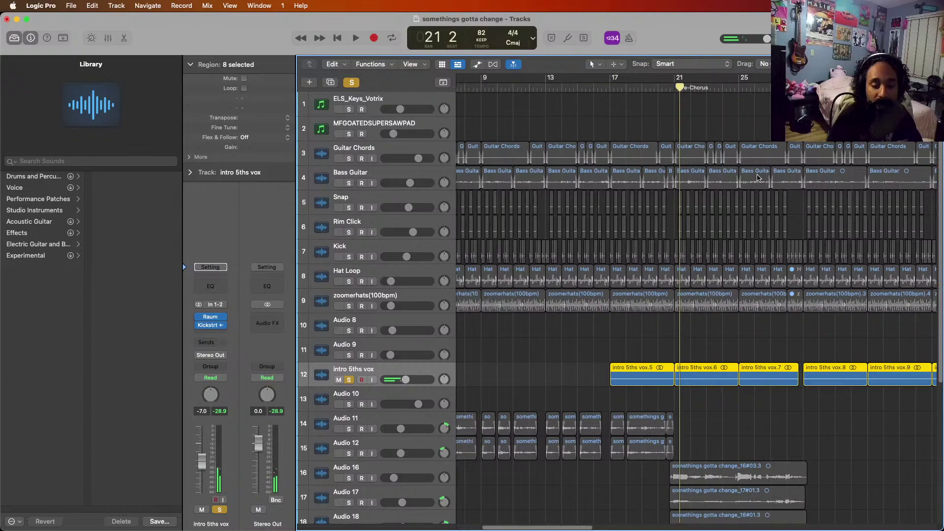
- Inspect the Raum reverb on the intro 5ths vox track and close the plug-in
{"action": "left_click", "coordinate": [222, 321]}
{"action": "left_click", "coordinate": [265, 340]}
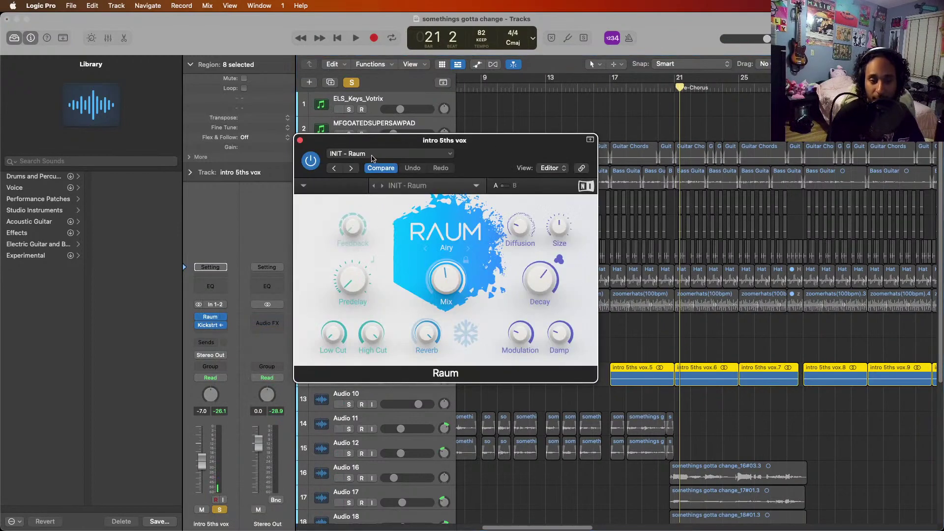
{"action": "left_click", "coordinate": [300, 141]}
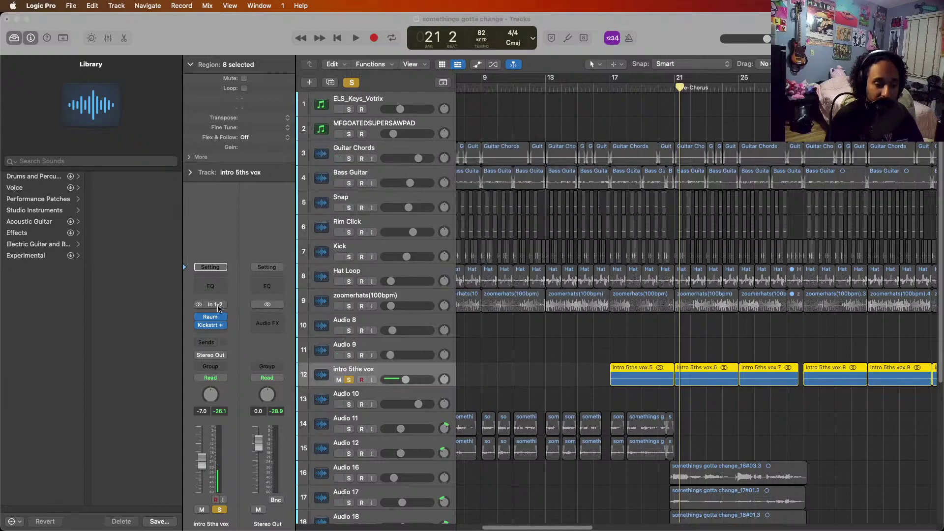
- Inspect the Kickstart 2 sidechain settings on the intro 5ths vox track, close the plug-in, and return to the intro regions
{"action": "left_click", "coordinate": [211, 325]}
{"action": "left_click_drag", "start_coordinate": [526, 148], "coordinate": [481, 133]}
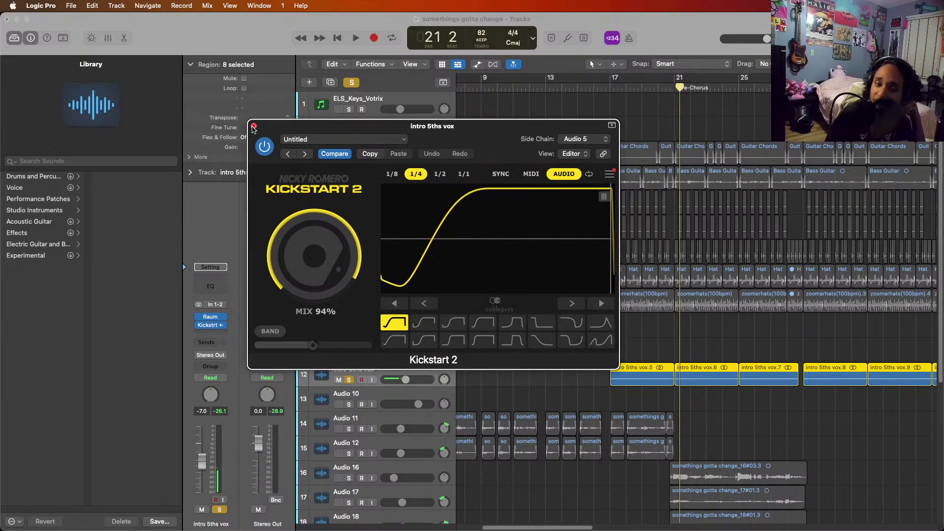
{"action": "left_click", "coordinate": [254, 127]}
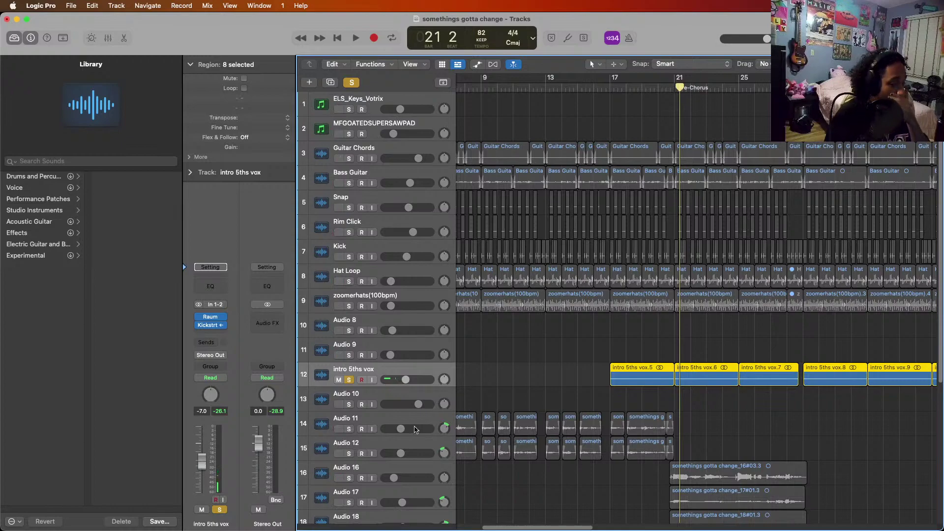
{"action": "scroll", "coordinate": [598, 370], "scroll_direction": "left", "scroll_amount": 10}
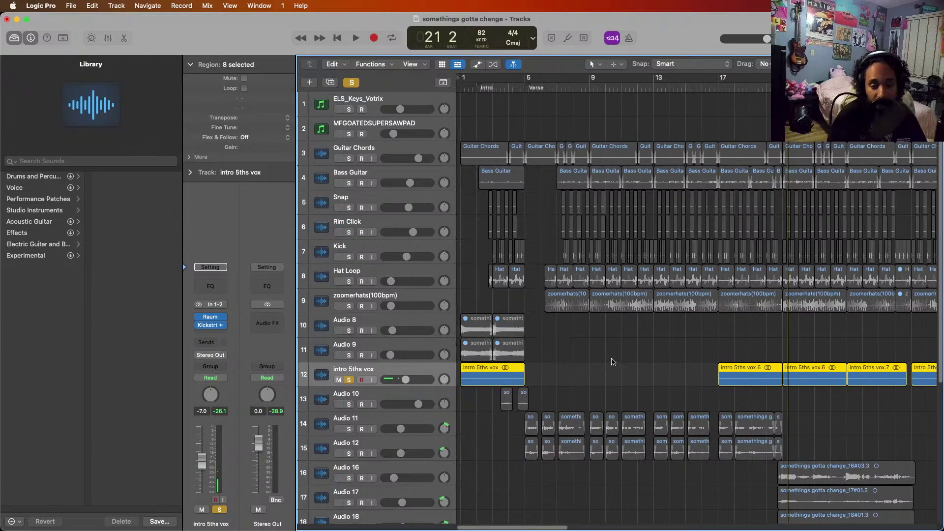
- Solo the Audio 10 vocal track as well and listen to it in the intro from around bar 3
{"action": "left_click", "coordinate": [377, 392]}
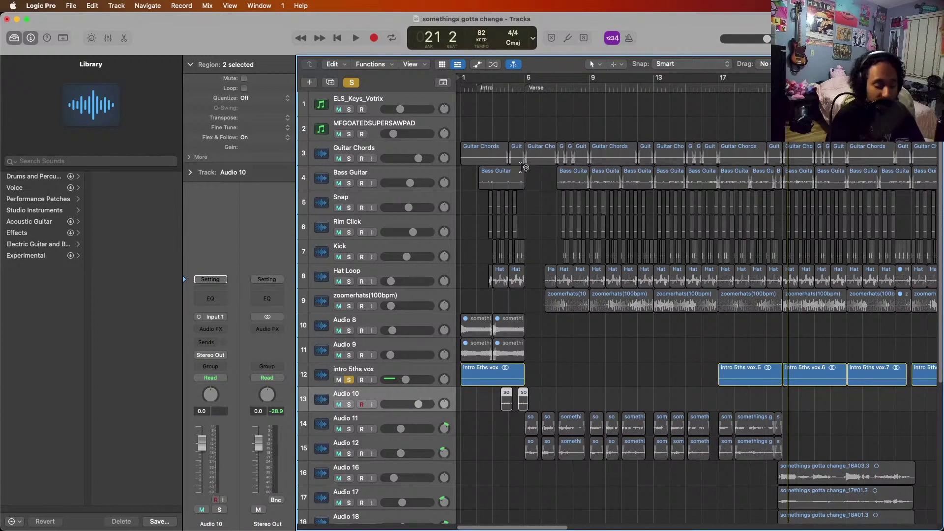
{"action": "left_click", "coordinate": [493, 90]}
{"action": "key", "text": "space"}
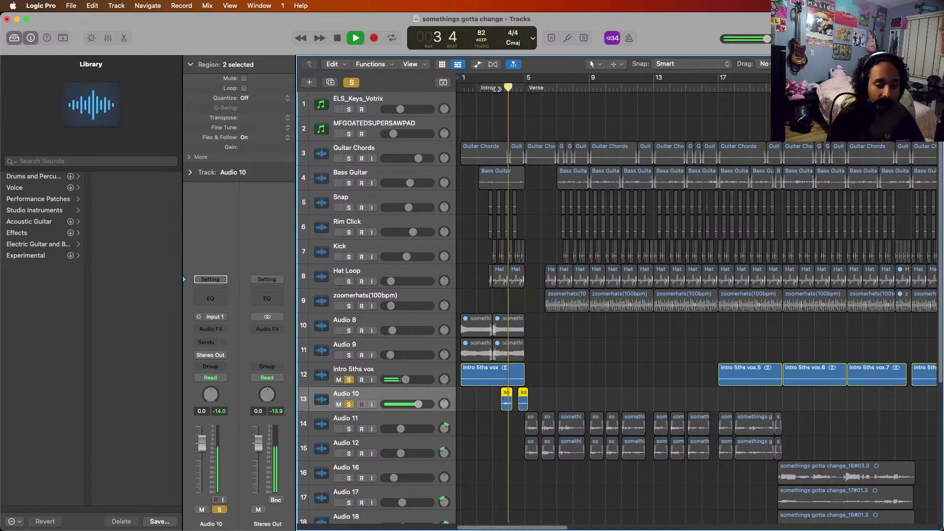
{"action": "key", "text": "space"}
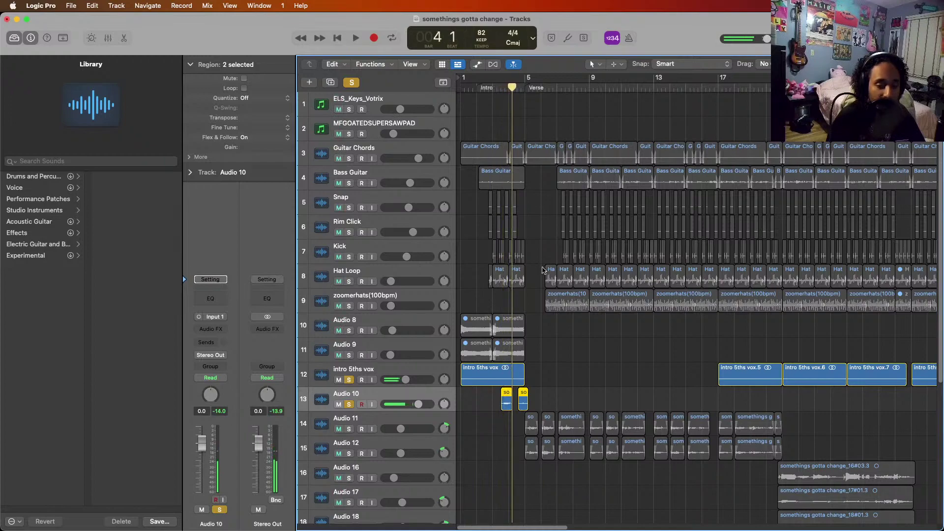
- Solo the Audio 11 and Audio 12 verse vocal tracks together, keeping the existing solos
{"action": "left_click", "coordinate": [412, 422]}
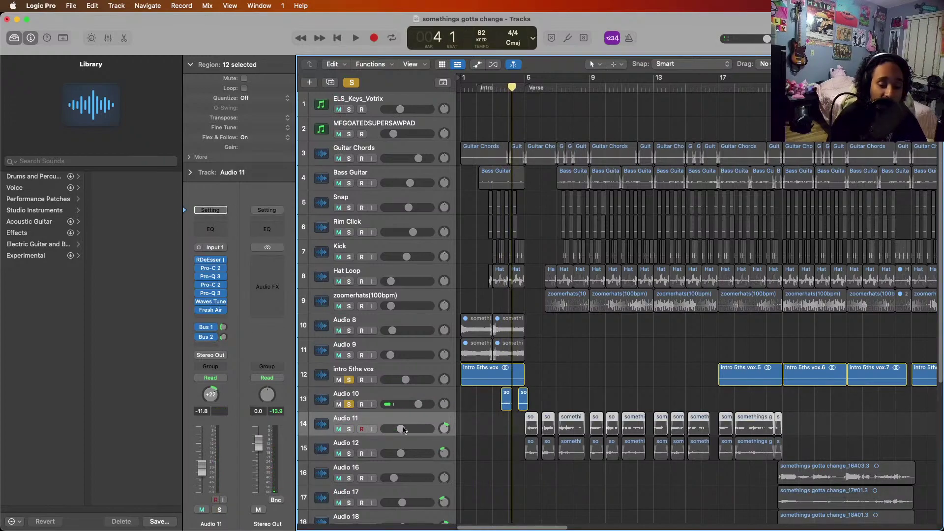
{"action": "left_click", "coordinate": [400, 443], "text": "shift"}
{"action": "key", "text": "s"}
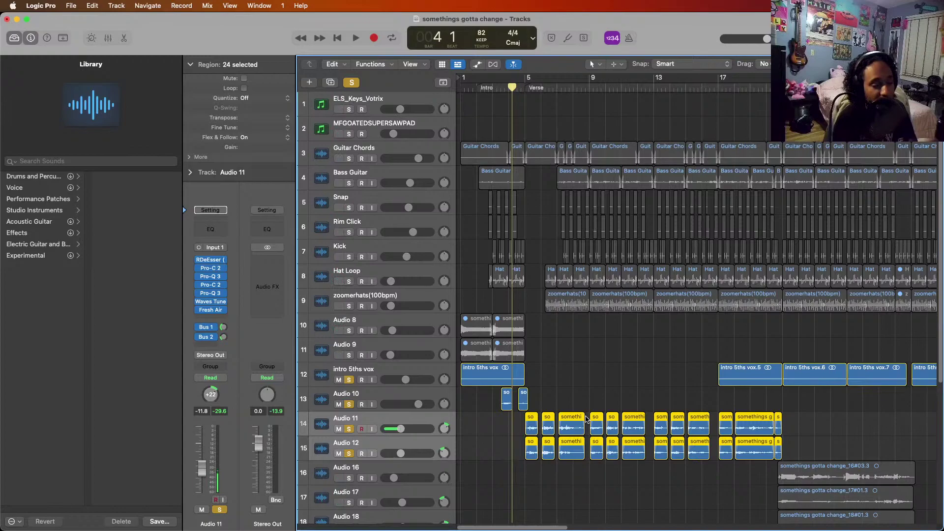
- Inspect the RDeEsser and the first Pro-C 2 compressor on Audio 11, keeping both plug-in windows open and moved aside
{"action": "mouse_move", "coordinate": [207, 264]}
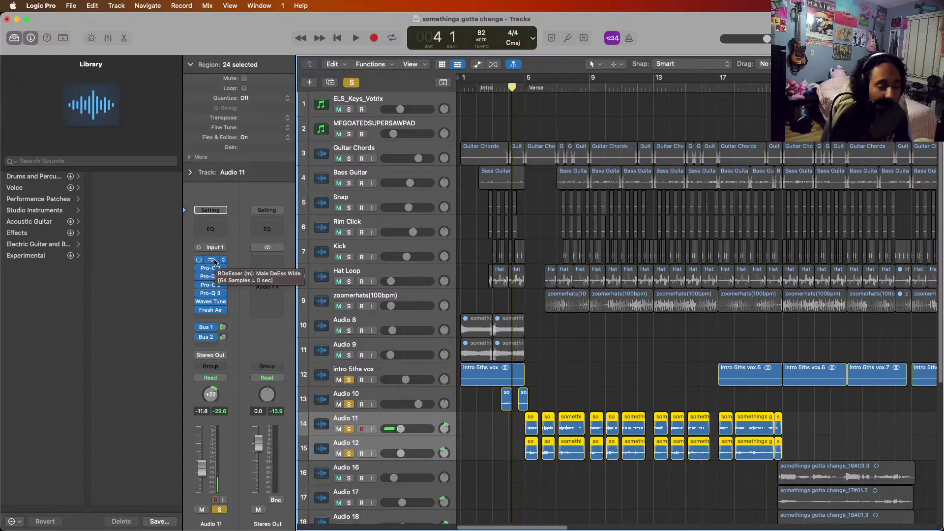
{"action": "left_click", "coordinate": [216, 260]}
{"action": "left_click_drag", "start_coordinate": [475, 167], "coordinate": [800, 60]}
{"action": "left_click", "coordinate": [211, 268]}
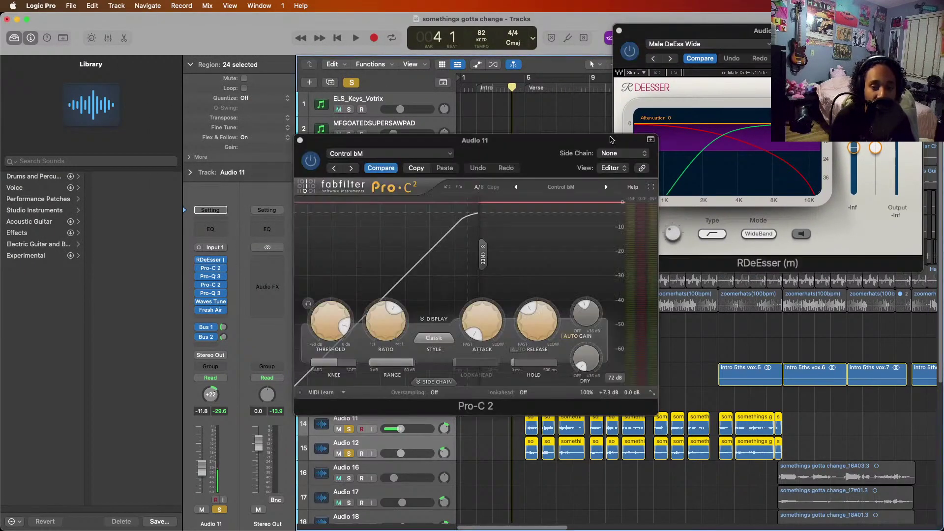
{"action": "left_click_drag", "start_coordinate": [393, 136], "coordinate": [657, 49]}
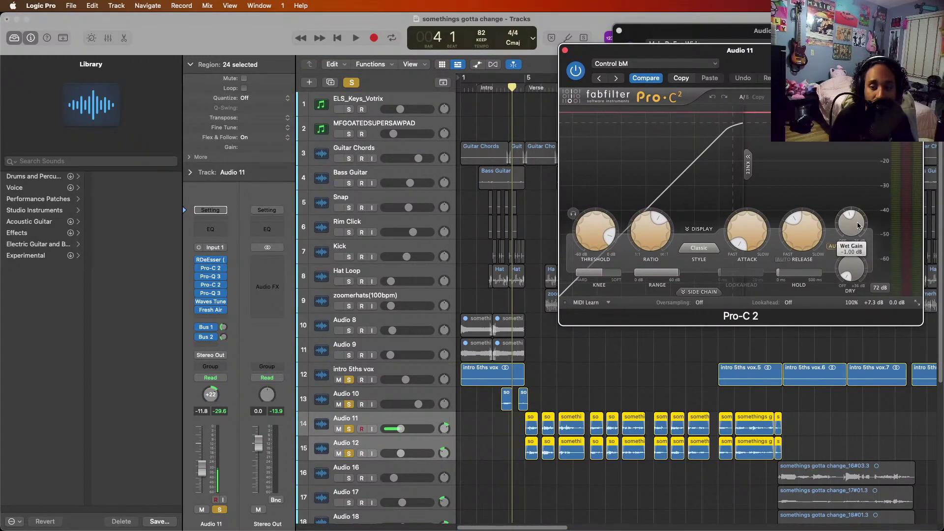
- Inspect the first Pro-Q 3 equalizer on Audio 11 and its preset list, leaving the Vocal preset selected
{"action": "left_click", "coordinate": [210, 276]}
{"action": "left_click_drag", "start_coordinate": [669, 148], "coordinate": [782, 95]}
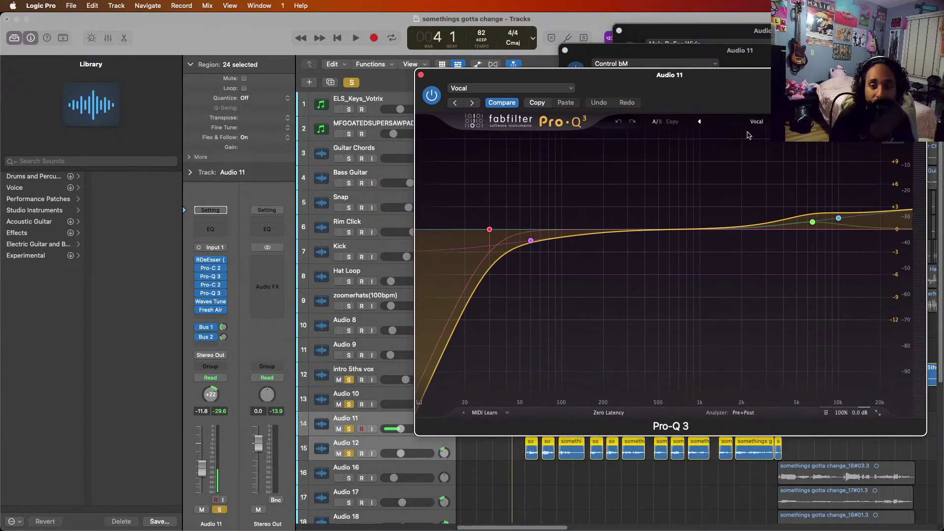
{"action": "left_click", "coordinate": [753, 123]}
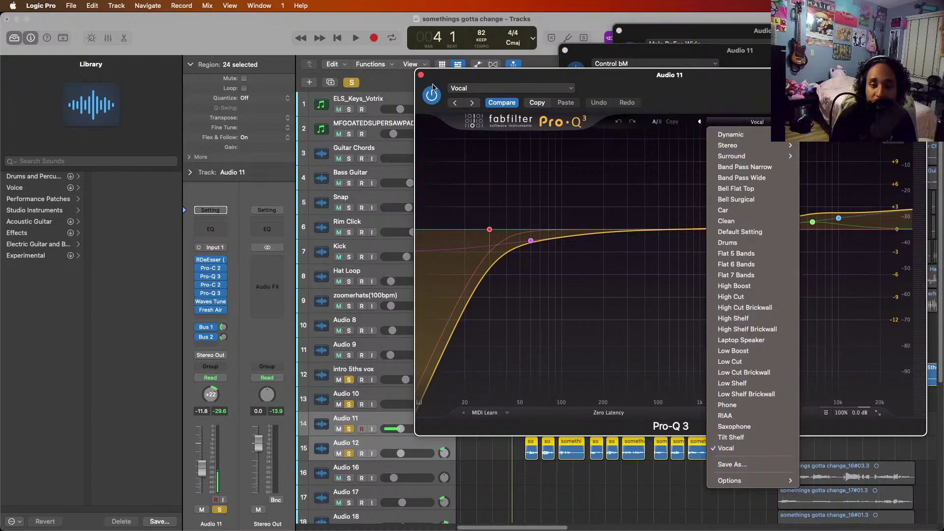
{"action": "left_click", "coordinate": [222, 293]}
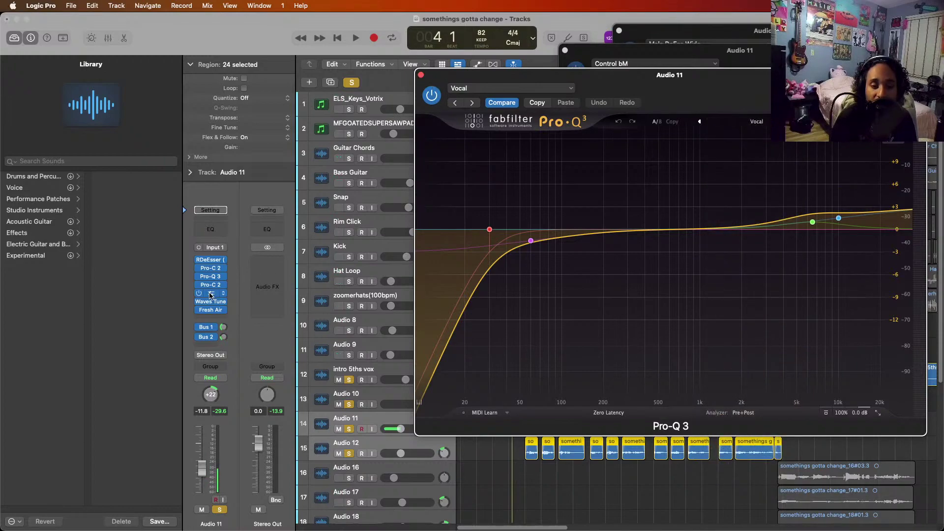
- Inspect the second Pro-C 2 and second Pro-Q 3 on Audio 11, with their Upfront and Vocal Lead 1 presets
{"action": "left_click", "coordinate": [213, 294]}
{"action": "left_click", "coordinate": [213, 289]}
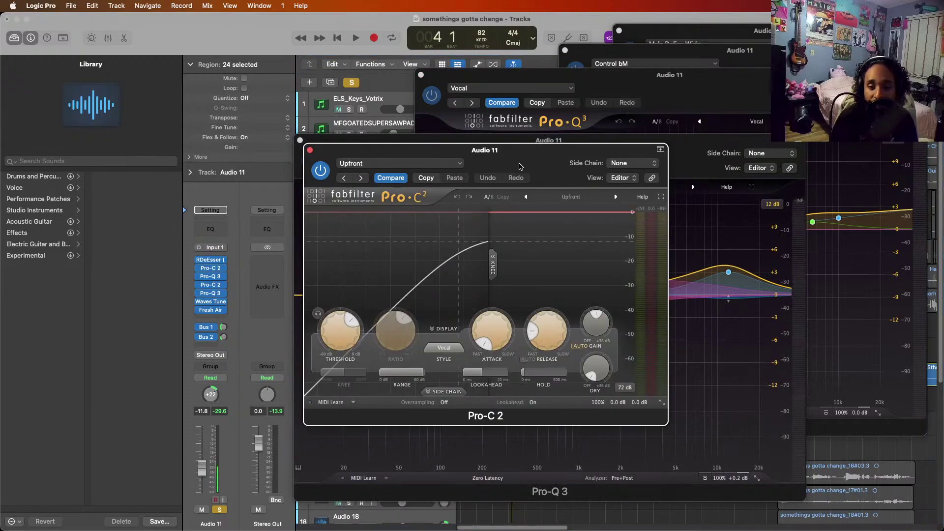
{"action": "left_click_drag", "start_coordinate": [539, 181], "coordinate": [782, 123]}
{"action": "left_click_drag", "start_coordinate": [539, 161], "coordinate": [639, 150]}
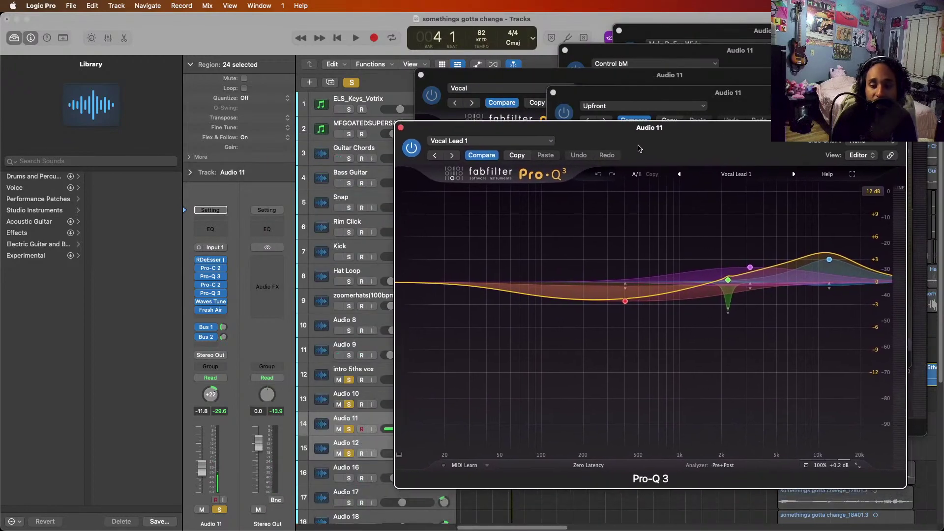
{"action": "left_click", "coordinate": [728, 174]}
{"action": "left_click", "coordinate": [640, 154]}
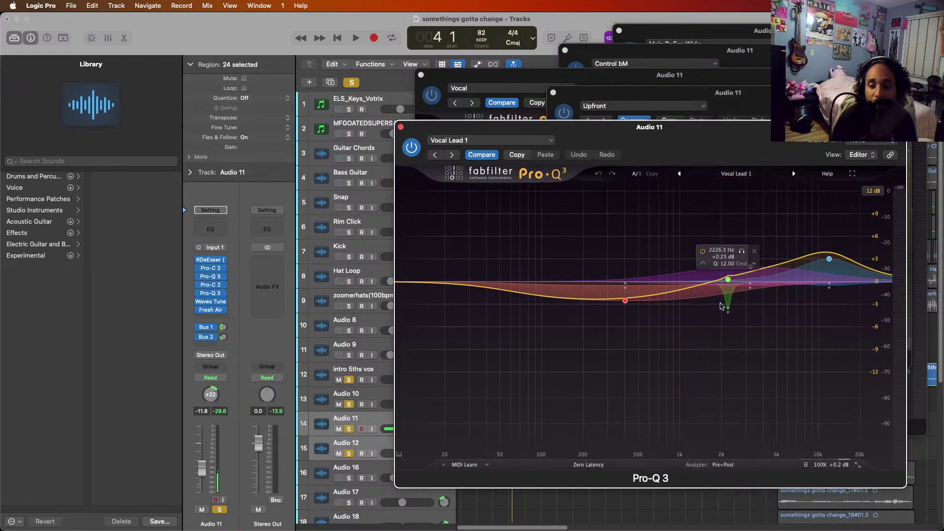
- Inspect the Waves Tune Real-Time pitch correction and the Fresh Air plug-in on Audio 11
{"action": "left_click", "coordinate": [209, 305]}
{"action": "left_click_drag", "start_coordinate": [560, 149], "coordinate": [761, 163]}
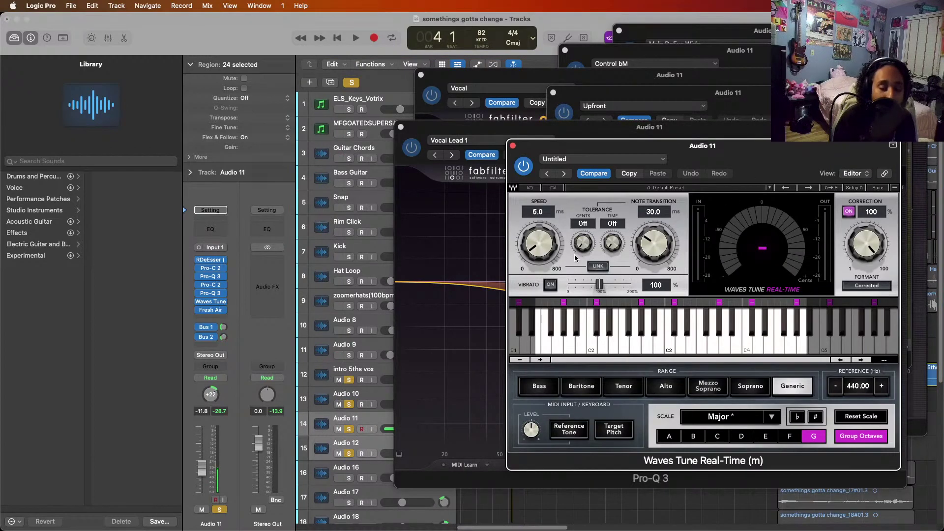
{"action": "mouse_move", "coordinate": [205, 309]}
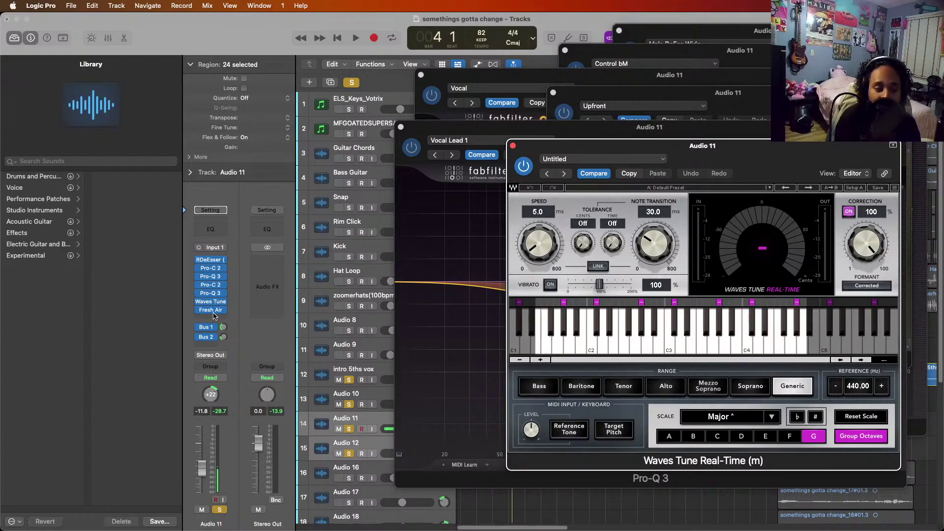
{"action": "left_click", "coordinate": [213, 316]}
{"action": "left_click_drag", "start_coordinate": [526, 162], "coordinate": [695, 202]}
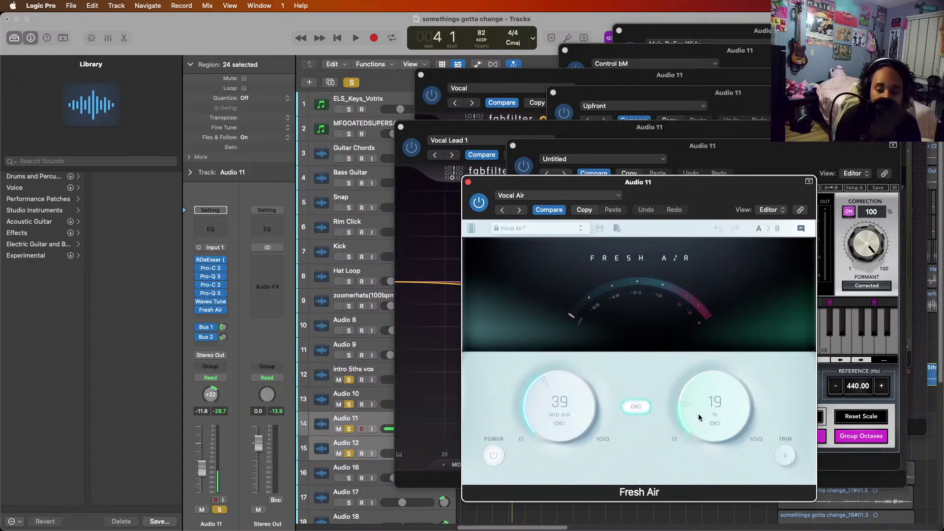
- Close all the open plug-in windows of Audio 11
{"action": "left_click", "coordinate": [468, 182]}
{"action": "left_click", "coordinate": [513, 146]}
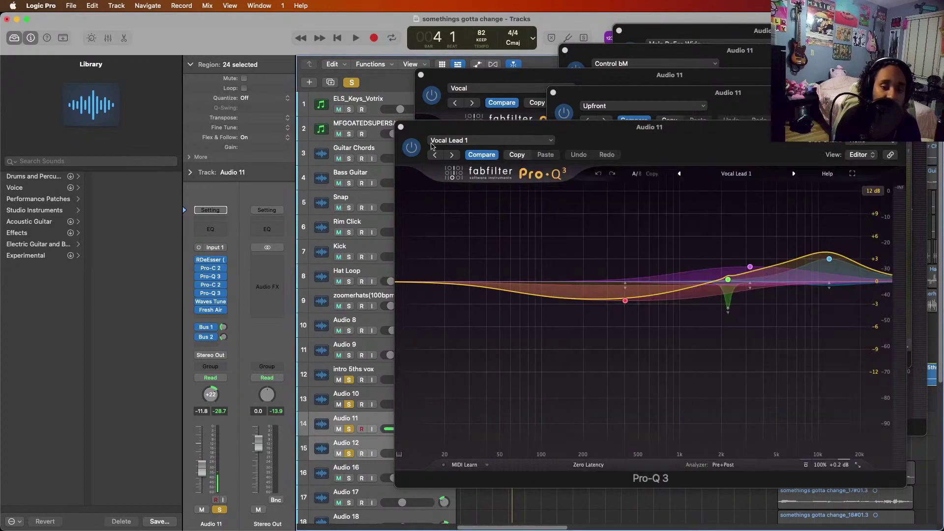
{"action": "left_click", "coordinate": [401, 127]}
{"action": "left_click", "coordinate": [553, 92]}
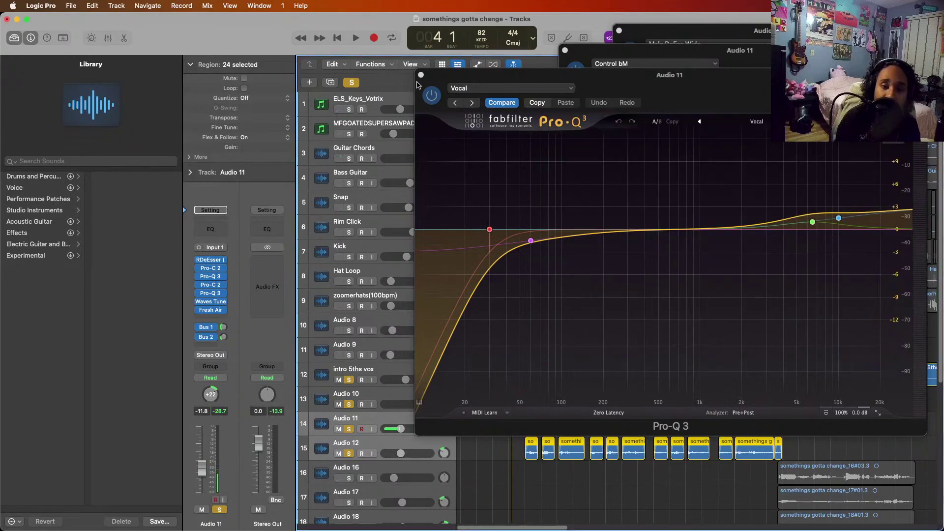
{"action": "key", "text": "super+w"}
{"action": "left_click", "coordinate": [564, 50]}
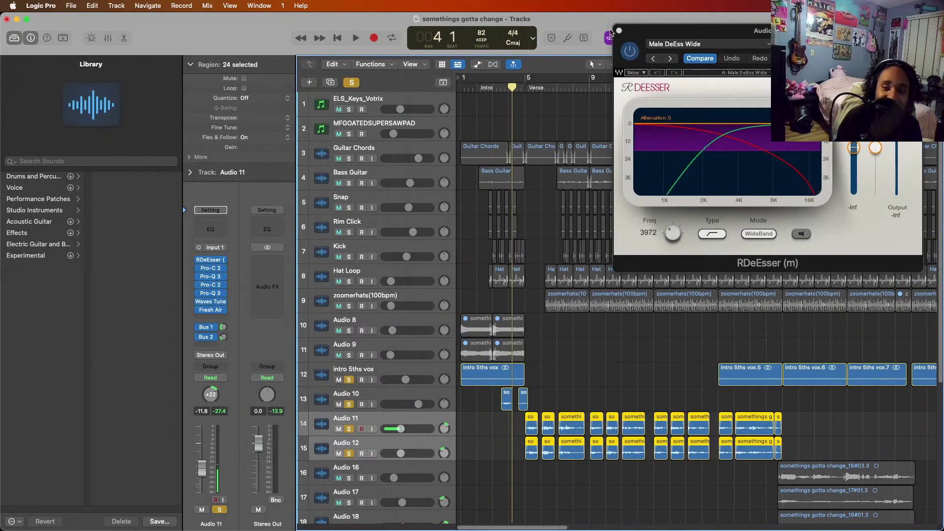
{"action": "left_click", "coordinate": [619, 30]}
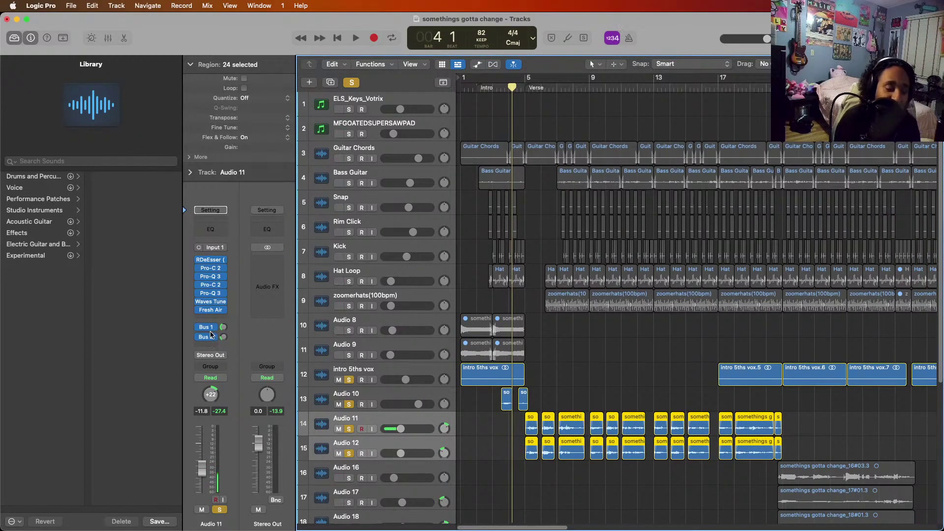
- Examine the Bus 1 and Bus 2 aux channels and their effects in the mixer, and return to the arrangement
{"action": "key", "text": "x"}
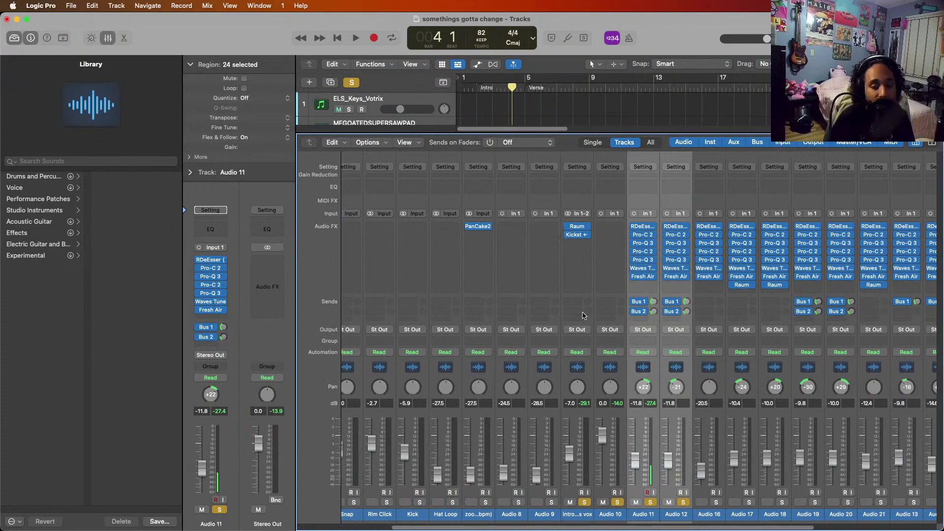
{"action": "scroll", "coordinate": [583, 315], "scroll_direction": "right", "scroll_amount": 5}
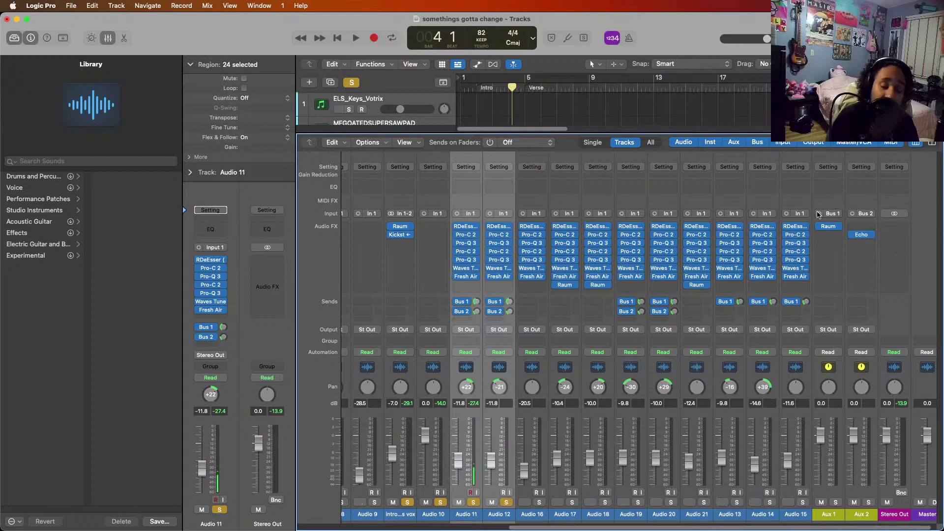
{"action": "key", "text": "x"}
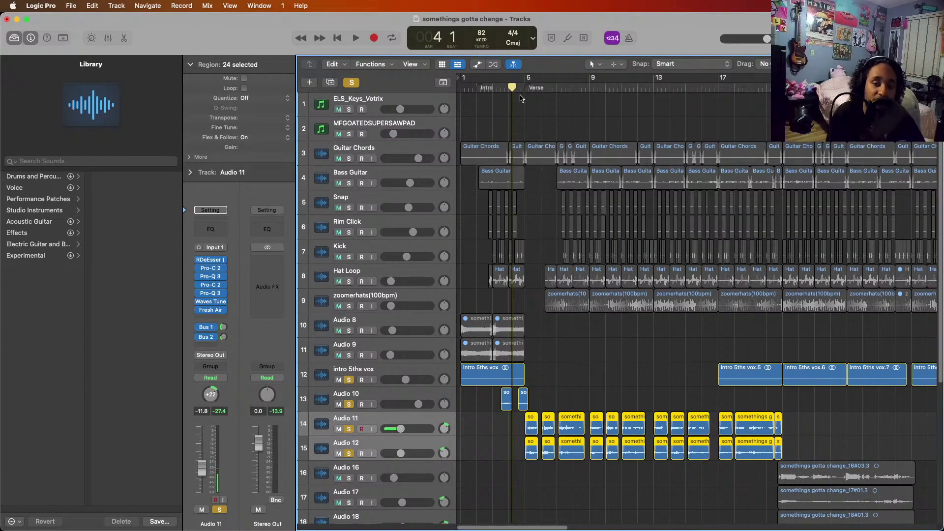
- Listen to the soloed Audio 11 and Audio 12 vocals from the start of the verse
{"action": "key", "text": "period"}
{"action": "key", "text": "space"}
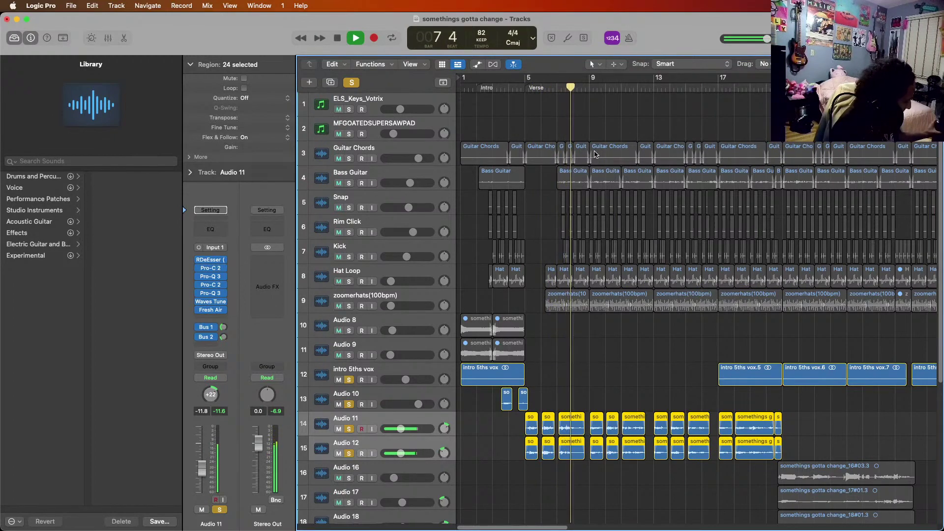
{"action": "key", "text": "space"}
- Solo Audio 13 and Audio 14 in addition and listen to them with the verse vocals through bar 10
{"action": "scroll", "coordinate": [653, 365], "scroll_direction": "down", "scroll_amount": 10}
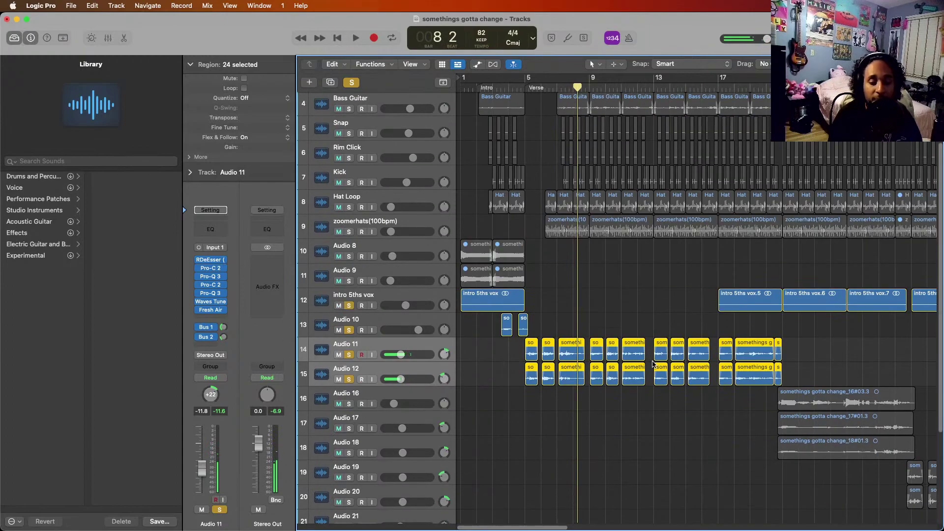
{"action": "left_click", "coordinate": [653, 364]}
{"action": "left_click", "coordinate": [407, 433]}
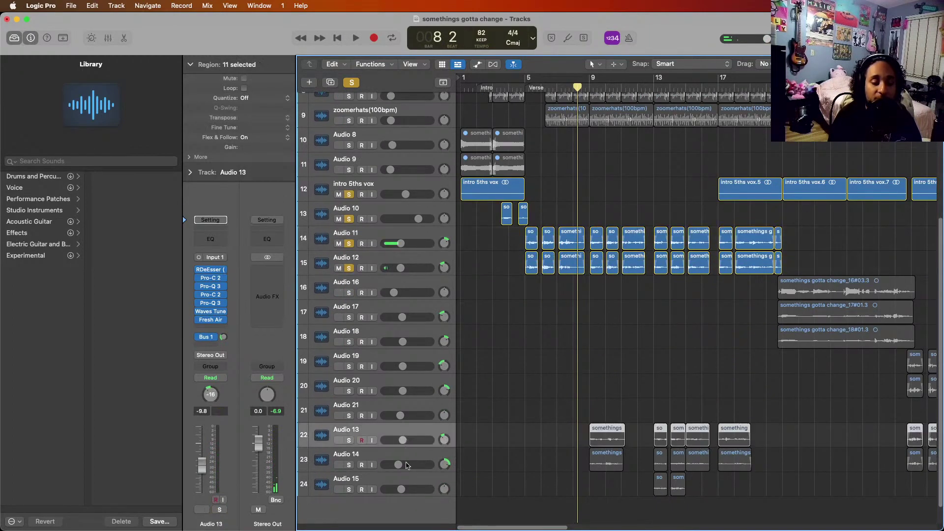
{"action": "left_click", "coordinate": [413, 462], "text": "shift"}
{"action": "key", "text": "ctrl+s"}
{"action": "key", "text": "space"}
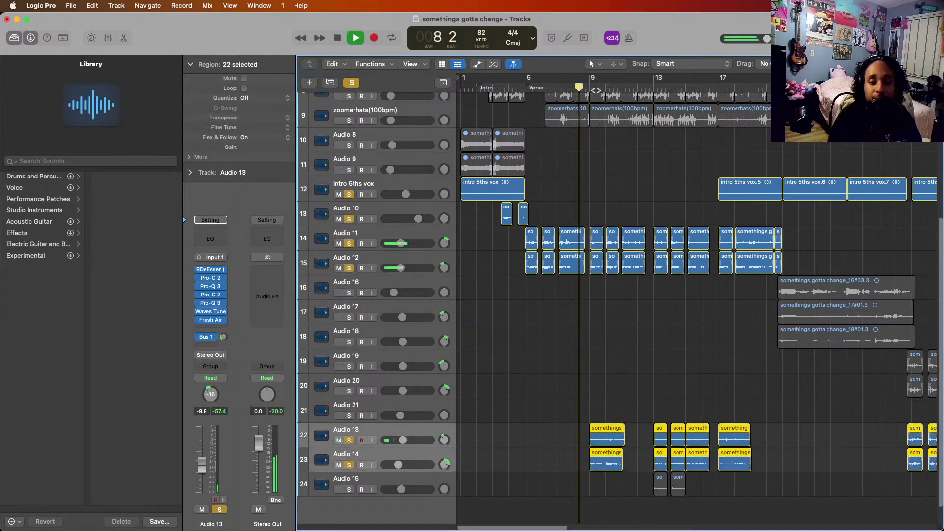
{"action": "scroll", "coordinate": [639, 369], "scroll_direction": "right", "scroll_amount": 5}
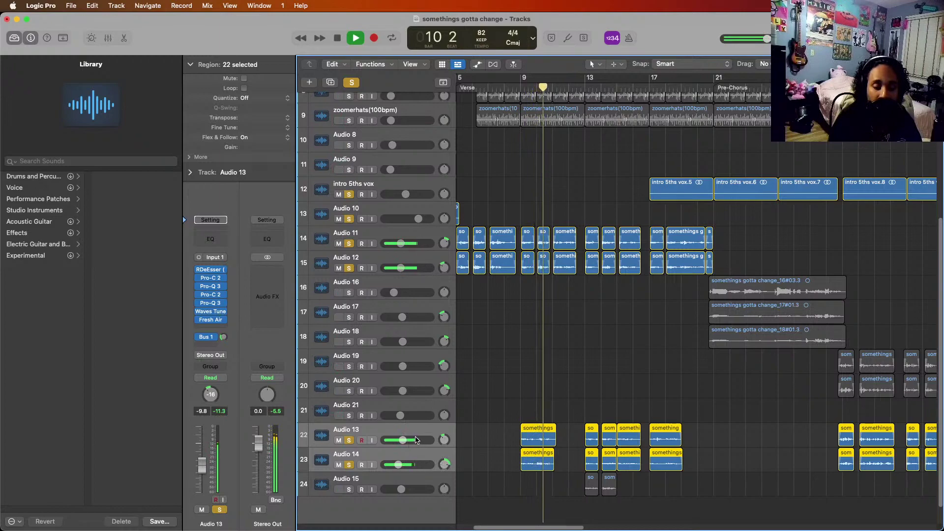
{"action": "key", "text": "space"}
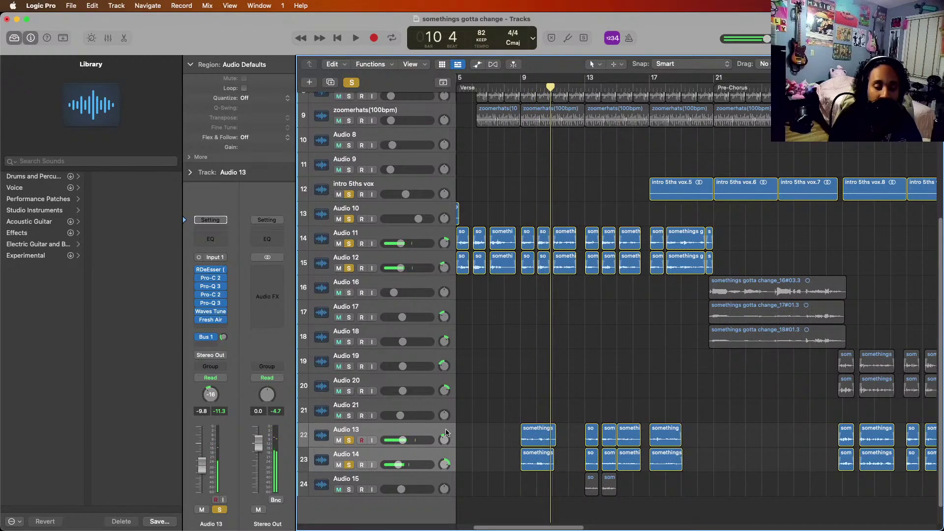
- Remove the solo from Audio 14 and listen to Audio 13 with the main verse vocals from bar 9
{"action": "left_click", "coordinate": [419, 433]}
{"action": "key", "text": "Down"}
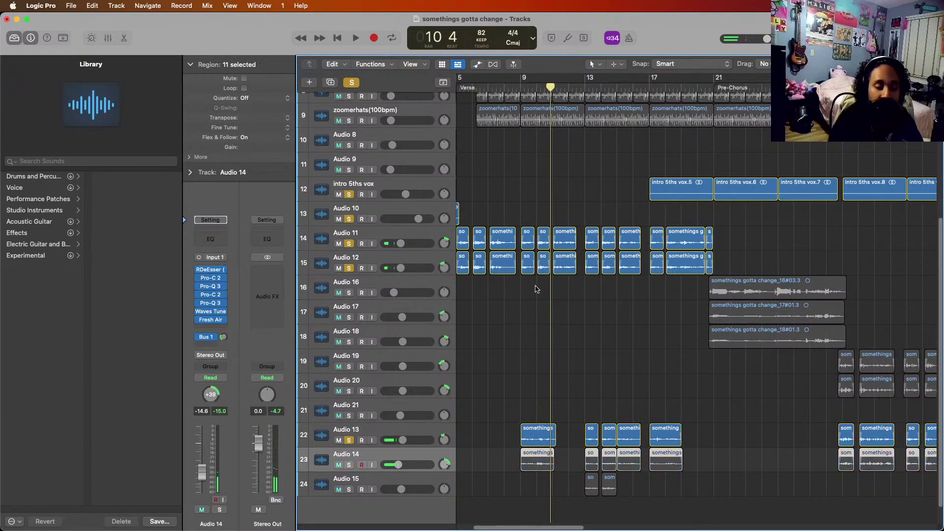
{"action": "key", "text": "space"}
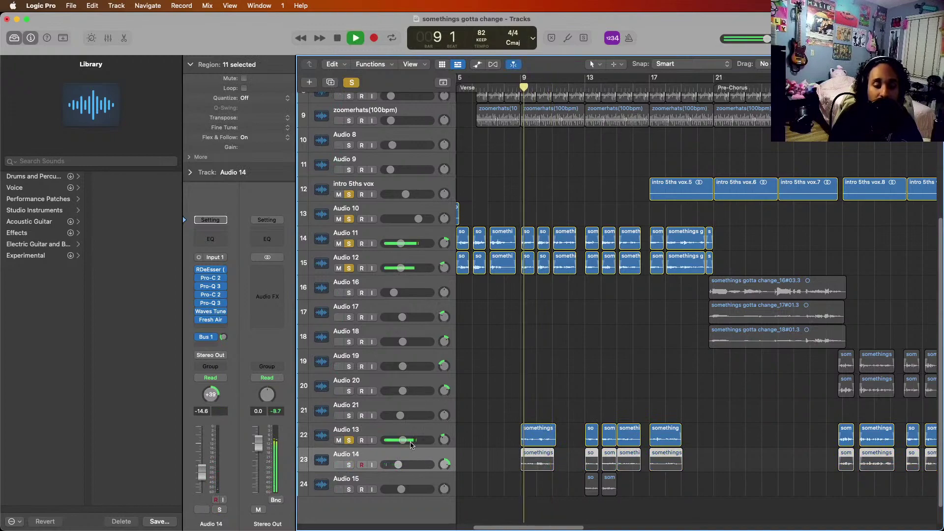
{"action": "key", "text": "space"}
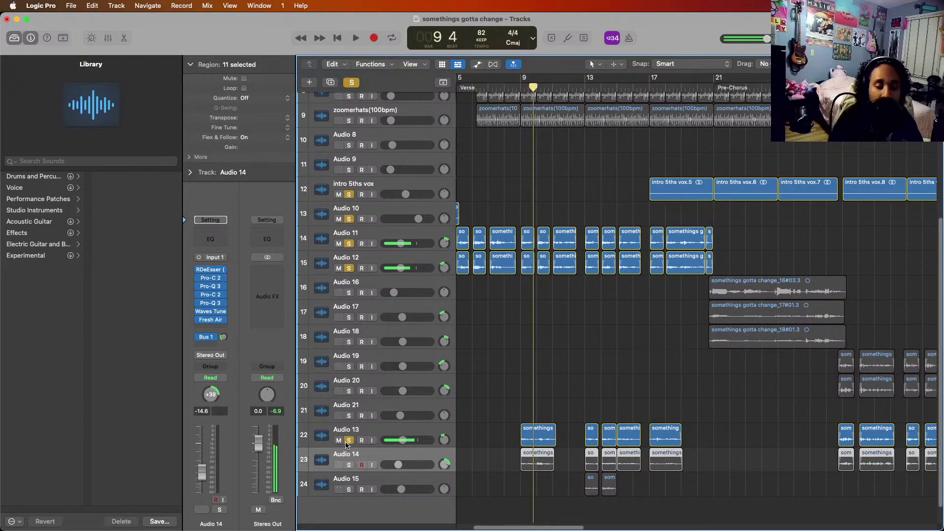
- Switch the solo from Audio 13 to Audio 14 and listen to it with the main vocals from bar 9
{"action": "left_click", "coordinate": [349, 440]}
{"action": "left_click", "coordinate": [349, 465]}
{"action": "key", "text": "space"}
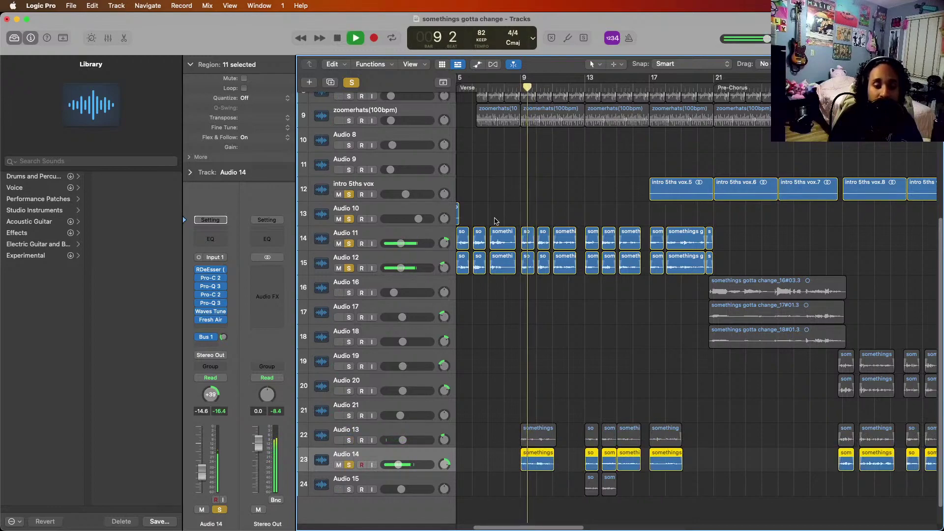
{"action": "key", "text": "space"}
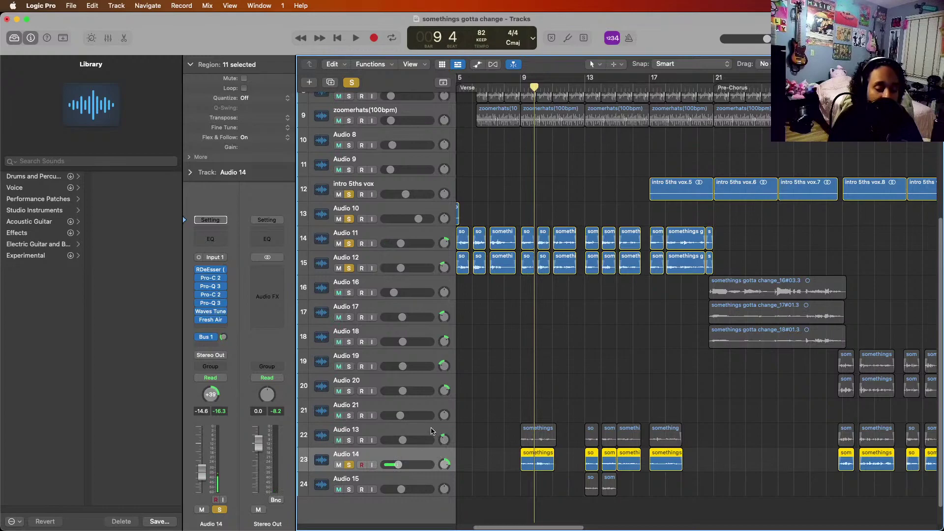
- Solo Audio 13 and Audio 15 in addition and listen to them with the other verse vocals from bar 13
{"action": "left_click", "coordinate": [432, 430]}
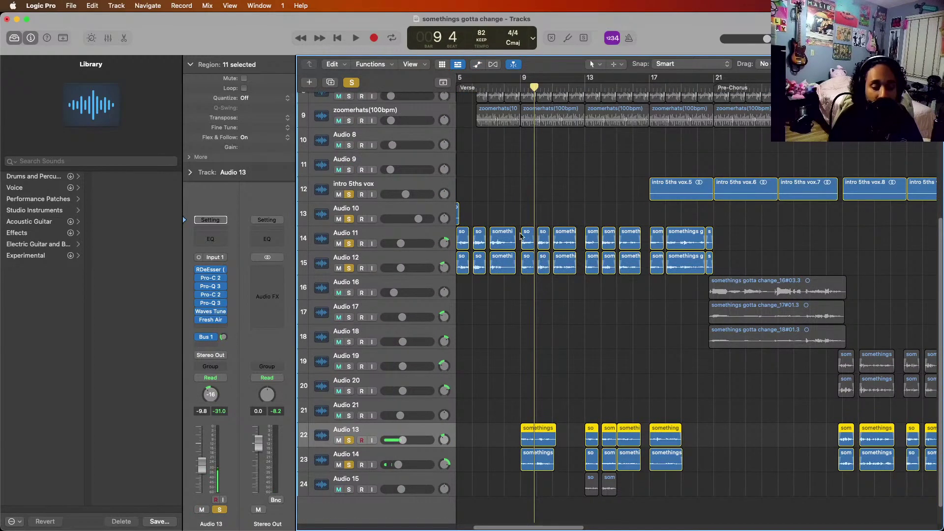
{"action": "left_click", "coordinate": [581, 92]}
{"action": "key", "text": "space"}
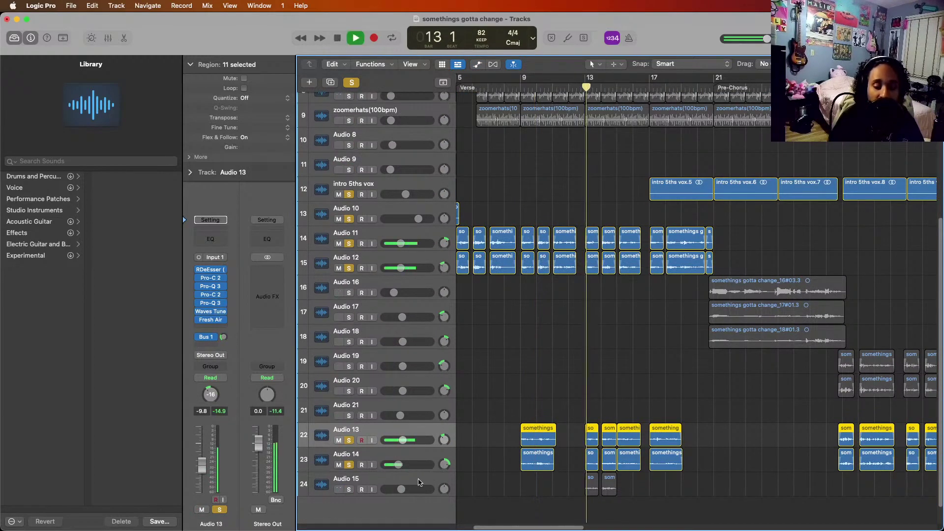
{"action": "left_click", "coordinate": [349, 489]}
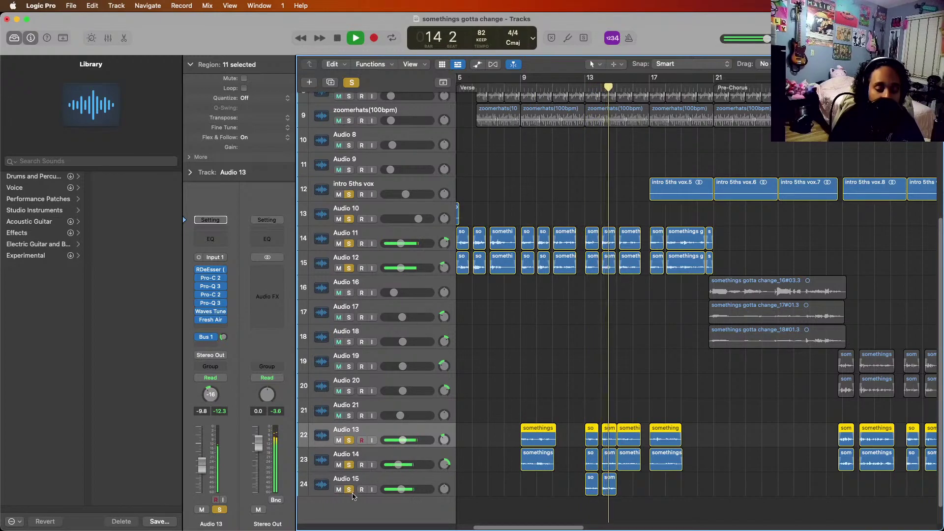
{"action": "key", "text": "space"}
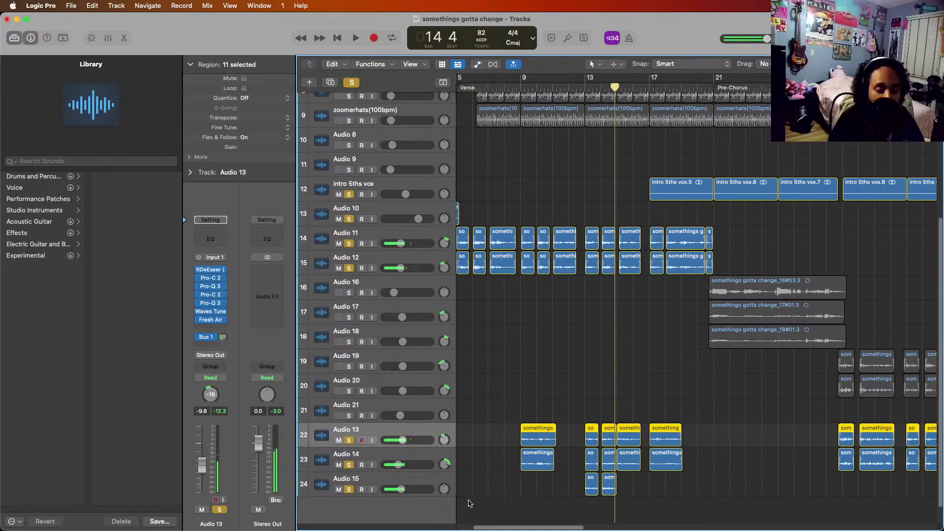
- Replay the soloed verse vocal stack, including Audio 15, from bar 13 through bar 14
{"action": "left_click", "coordinate": [587, 84]}
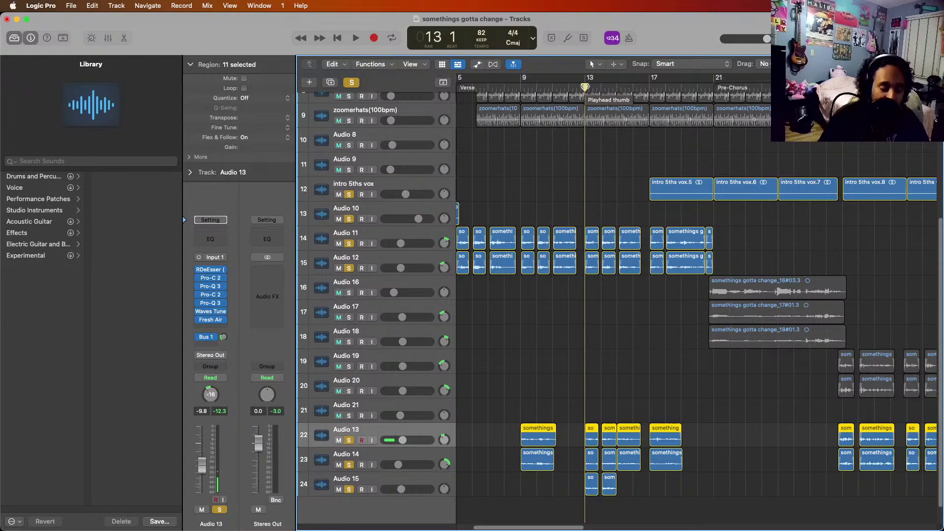
{"action": "key", "text": "space"}
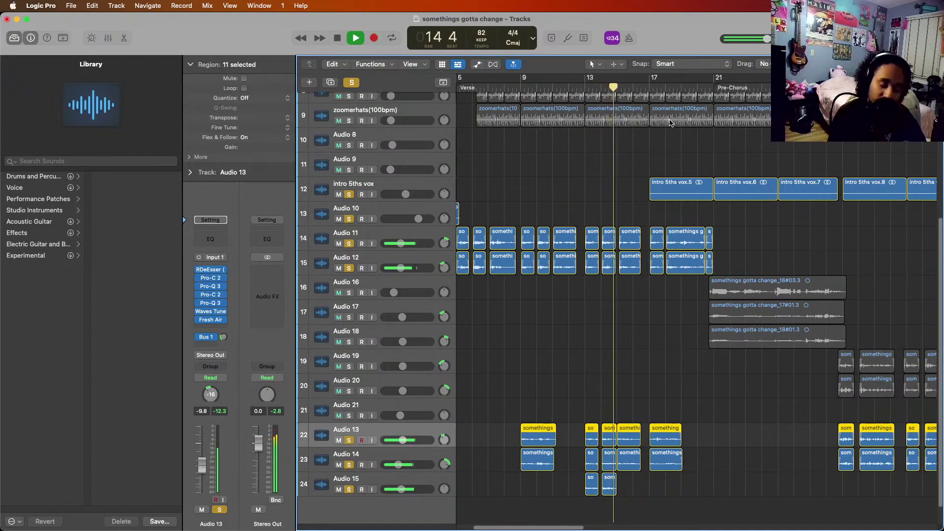
{"action": "key", "text": "space"}
- Move the playhead to the pre-chorus at bar 21 and solo Audio 16, Audio 17 and Audio 18 in addition
{"action": "left_click_drag", "start_coordinate": [632, 87], "coordinate": [645, 87]}
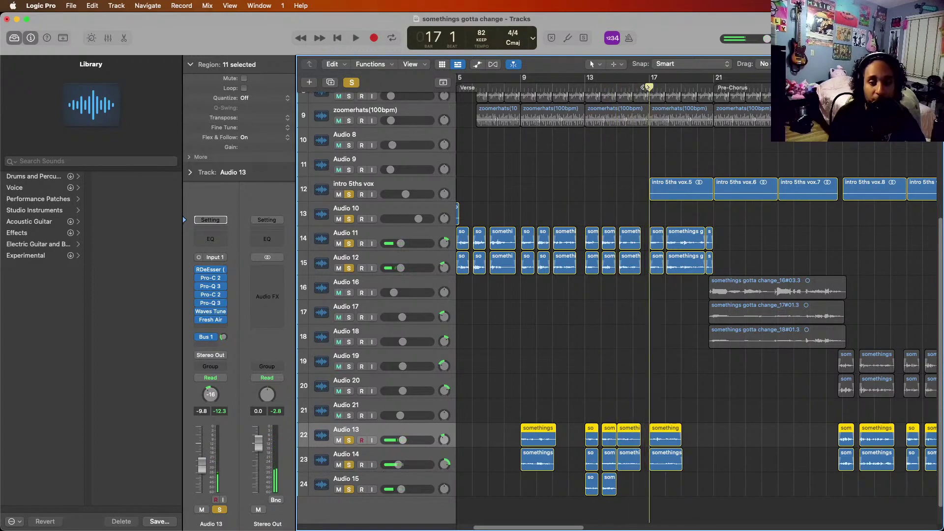
{"action": "left_click", "coordinate": [710, 90]}
{"action": "left_click", "coordinate": [365, 333]}
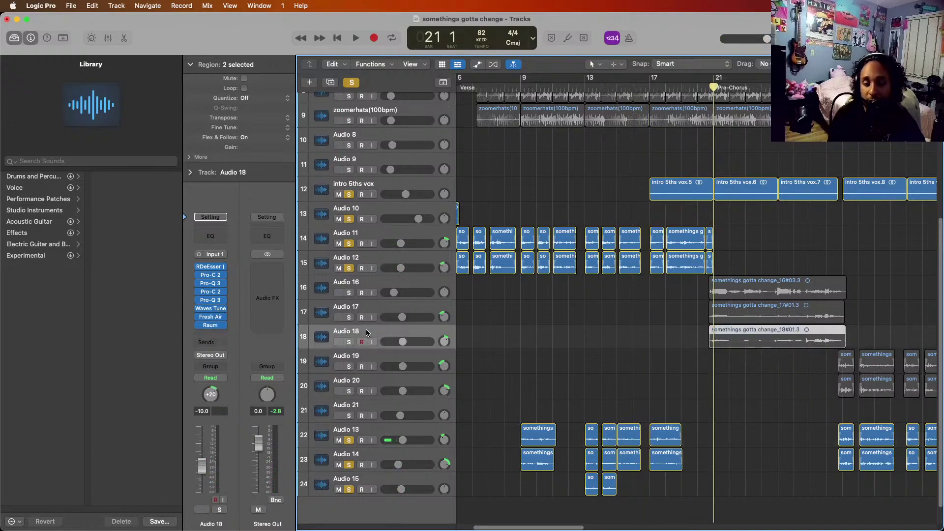
{"action": "left_click", "coordinate": [385, 287], "text": "shift"}
{"action": "key", "text": "s"}
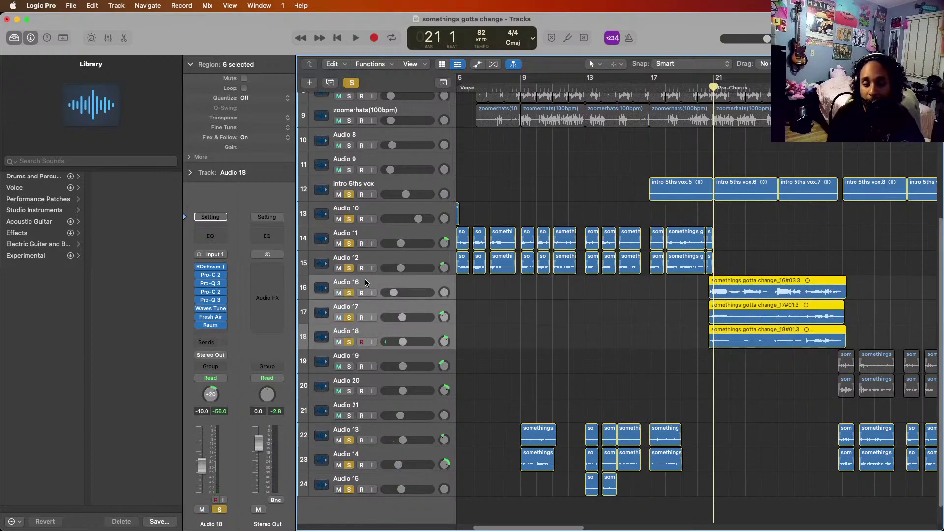
- Remove the solo from Audio 17 and Audio 18 and listen to Audio 16 from bar 21
{"action": "left_click", "coordinate": [365, 280]}
{"action": "left_click", "coordinate": [358, 310]}
{"action": "left_click", "coordinate": [354, 332], "text": "shift"}
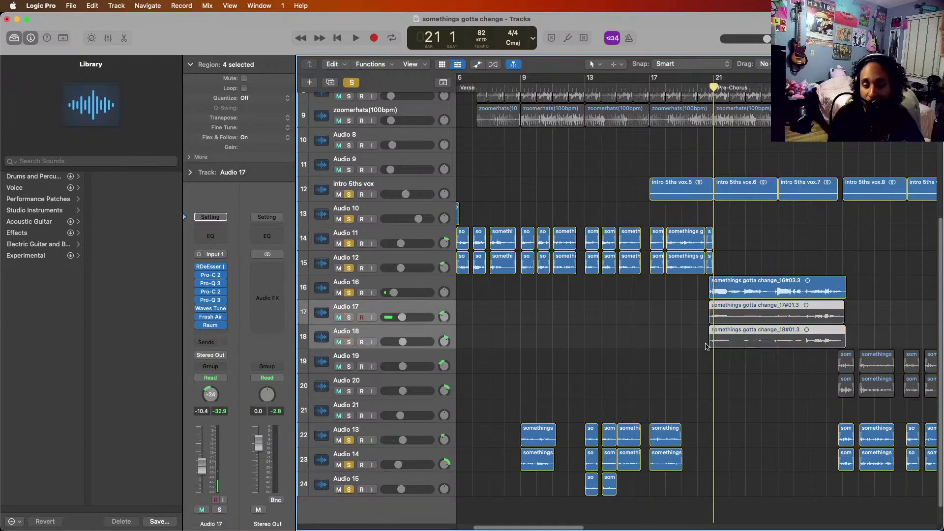
{"action": "key", "text": "space"}
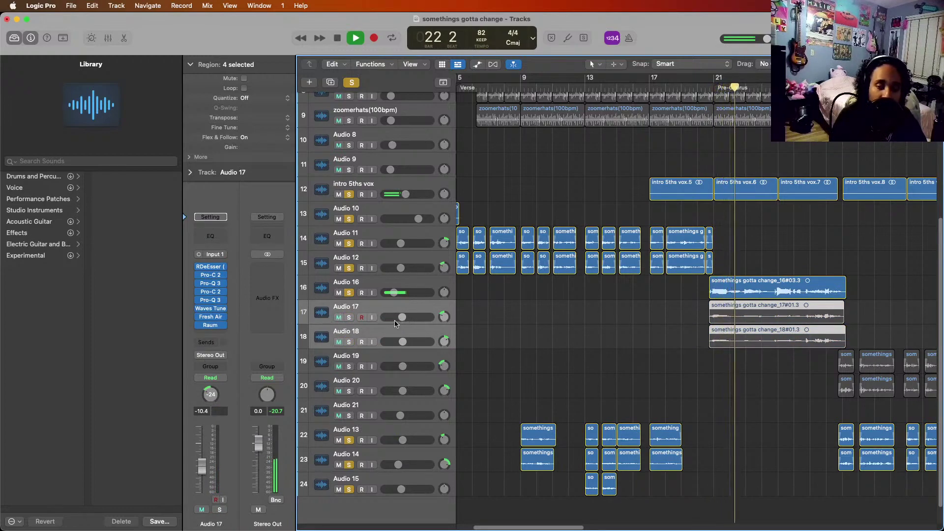
{"action": "key", "text": "space"}
- Switch the solo from Audio 16 to Audio 17 and Audio 18 and listen to the two pre-chorus vocals around bar 23
{"action": "left_click", "coordinate": [349, 317]}
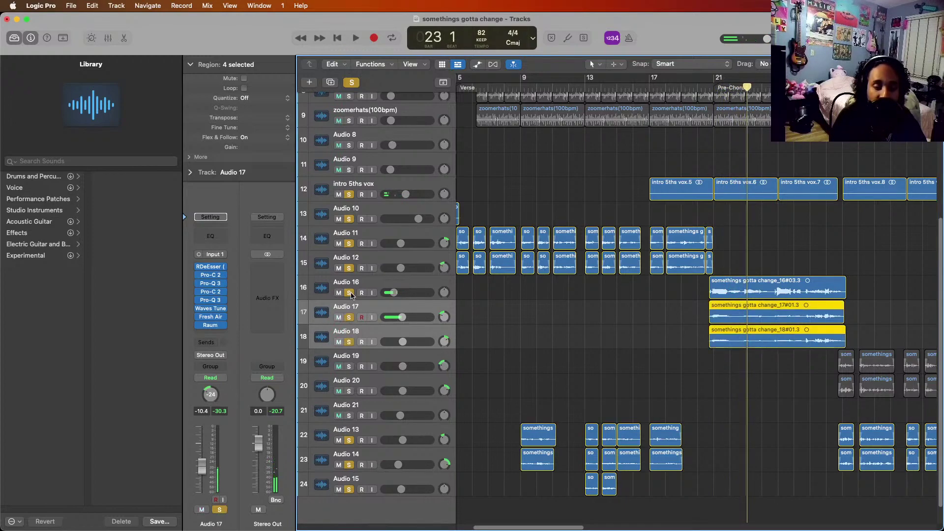
{"action": "left_click", "coordinate": [351, 294]}
{"action": "key", "text": "space"}
{"action": "key", "text": "space"}
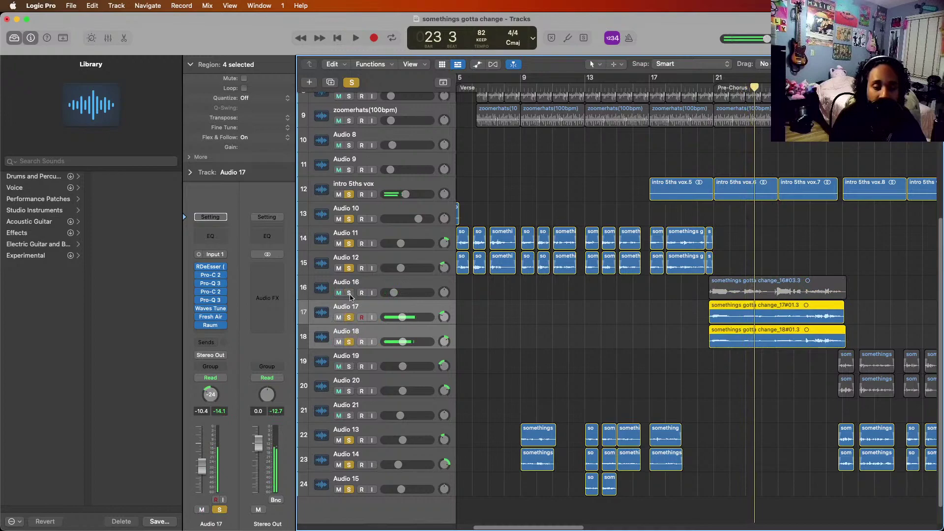
- Solo Audio 16 again and listen to all three pre-chorus vocals through bar 28
{"action": "left_click", "coordinate": [350, 293]}
{"action": "key", "text": "space"}
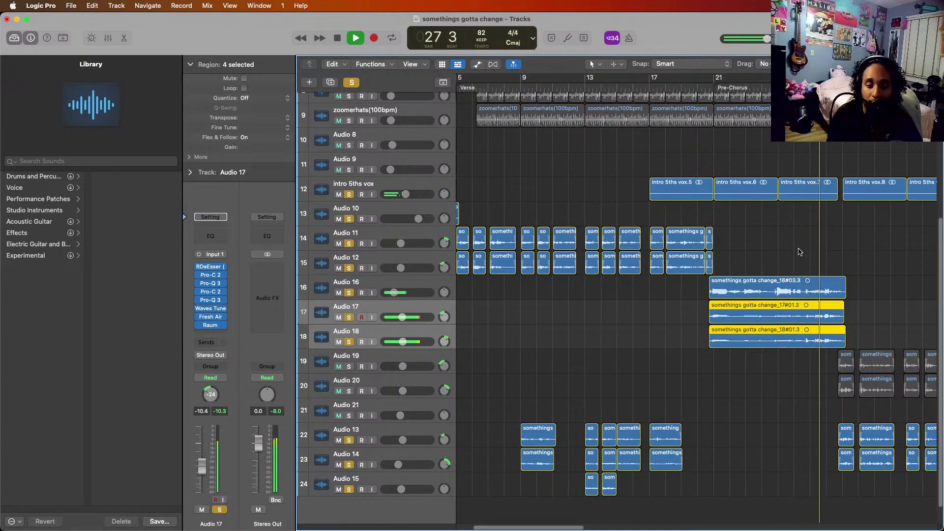
{"action": "scroll", "coordinate": [800, 252], "scroll_direction": "right", "scroll_amount": 2}
{"action": "scroll", "coordinate": [800, 252], "scroll_direction": "right", "scroll_amount": 10}
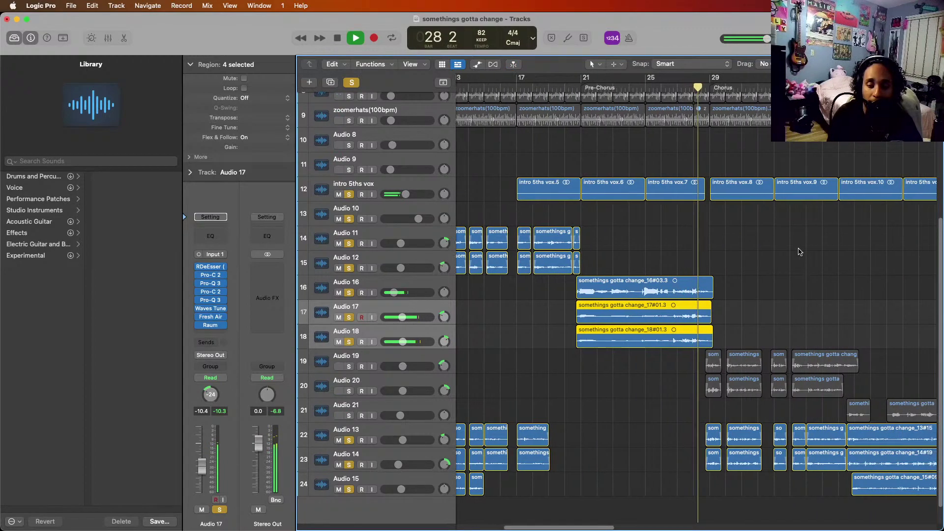
{"action": "scroll", "coordinate": [800, 252], "scroll_direction": "right", "scroll_amount": 1}
{"action": "key", "text": "space"}
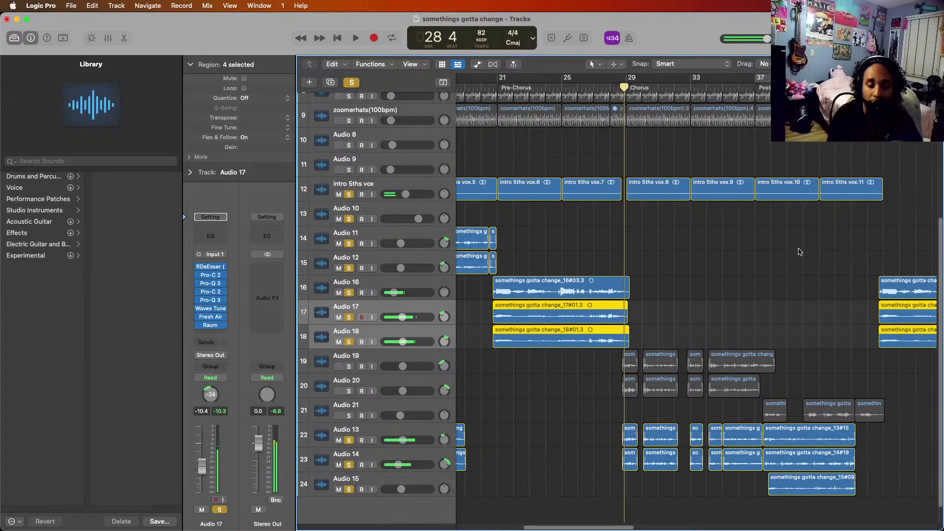
- Solo Audio 19 and Audio 20 in addition and listen to the vocals going into the chorus at bar 29
{"action": "left_click", "coordinate": [406, 382]}
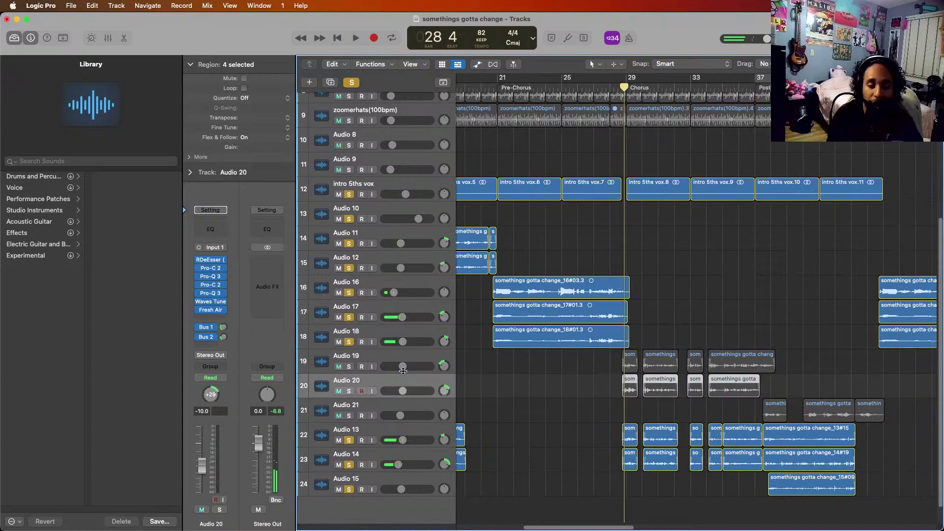
{"action": "left_click", "coordinate": [404, 357], "text": "shift"}
{"action": "key", "text": "space"}
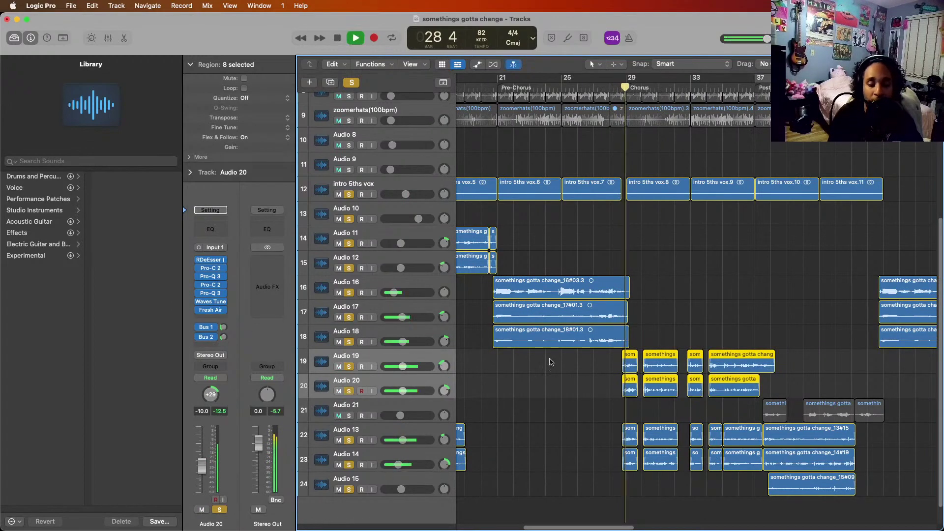
{"action": "scroll", "coordinate": [731, 385], "scroll_direction": "right", "scroll_amount": 5}
{"action": "key", "text": "space"}
- Solo Audio 21 in addition and listen to the post-chorus vocals from bar 37 to bar 40
{"action": "left_click", "coordinate": [633, 85]}
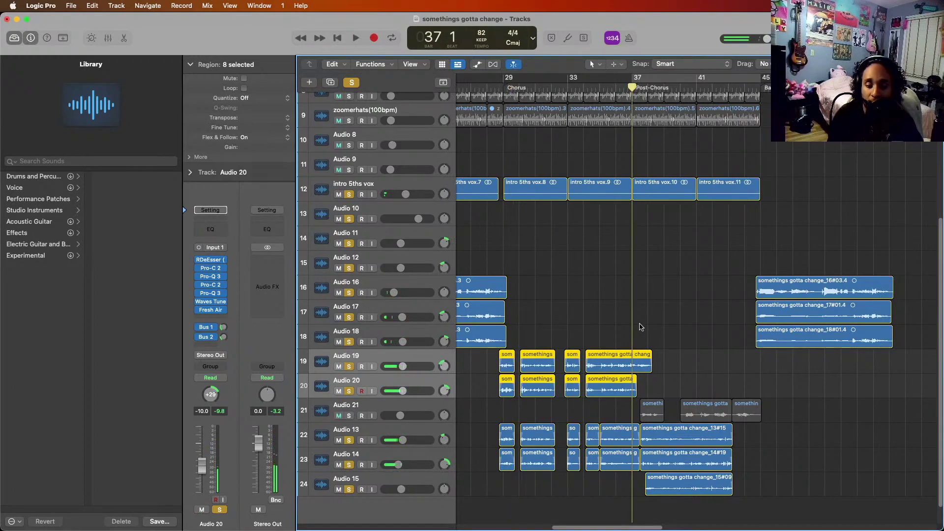
{"action": "left_click", "coordinate": [407, 411]}
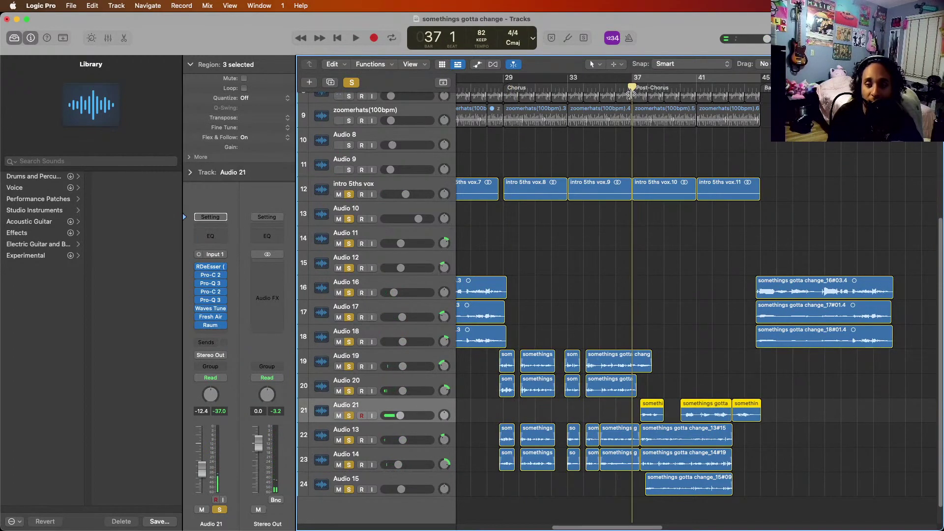
{"action": "key", "text": "space"}
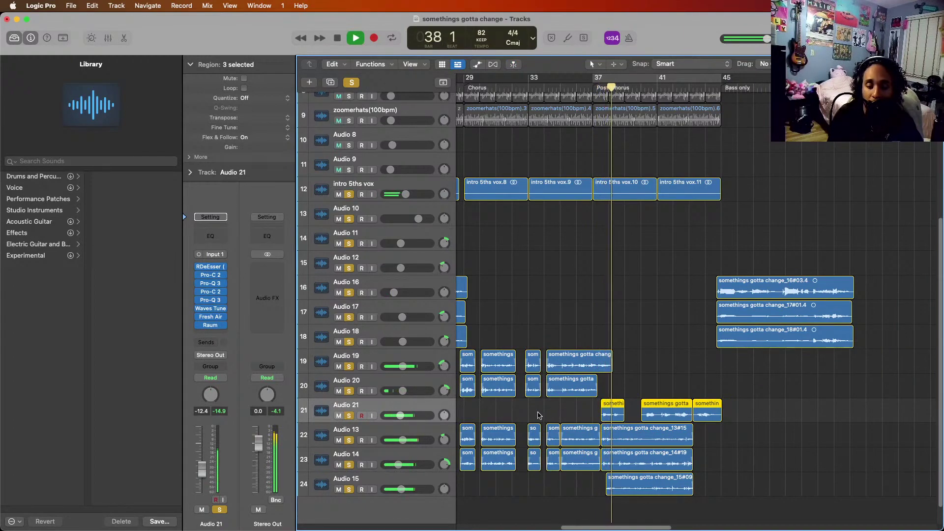
{"action": "scroll", "coordinate": [619, 441], "scroll_direction": "up", "scroll_amount": 5}
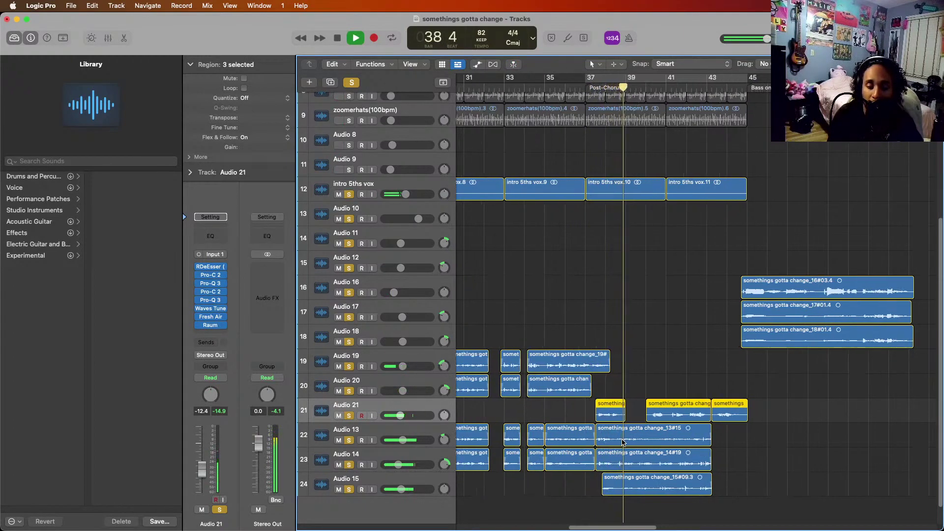
{"action": "scroll", "coordinate": [622, 442], "scroll_direction": "down", "scroll_amount": 2}
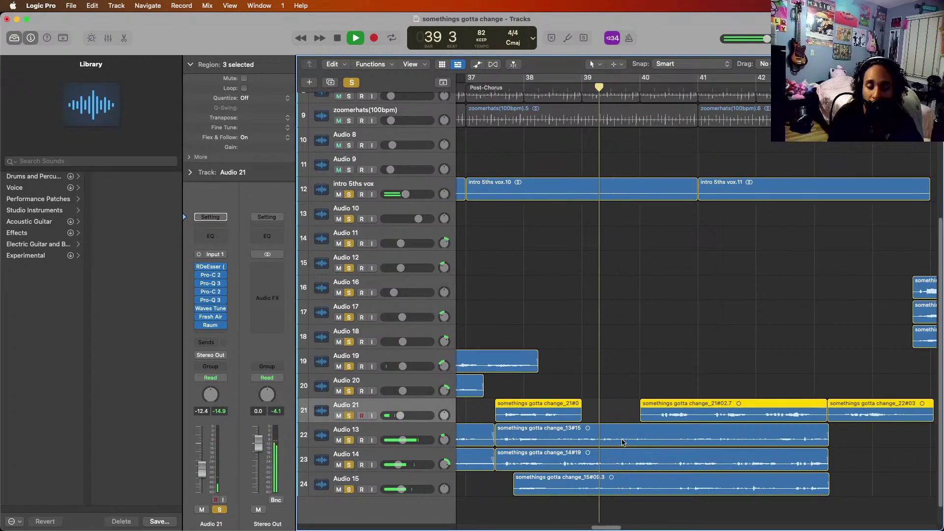
{"action": "key", "text": "space"}
- Clear the solo from all tracks and return the playhead to bar 1
{"action": "scroll", "coordinate": [622, 442], "scroll_direction": "down", "scroll_amount": 4}
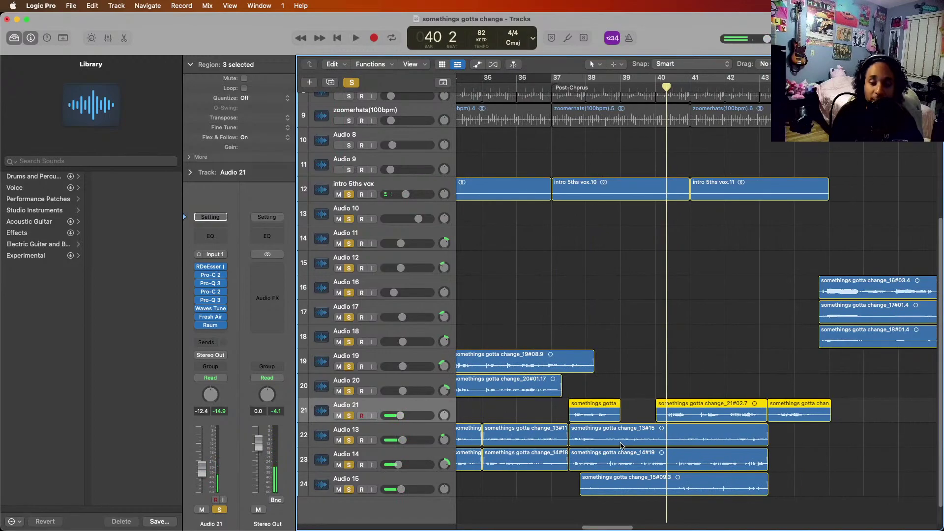
{"action": "scroll", "coordinate": [621, 445], "scroll_direction": "down", "scroll_amount": 3}
{"action": "scroll", "coordinate": [620, 442], "scroll_direction": "up", "scroll_amount": 6}
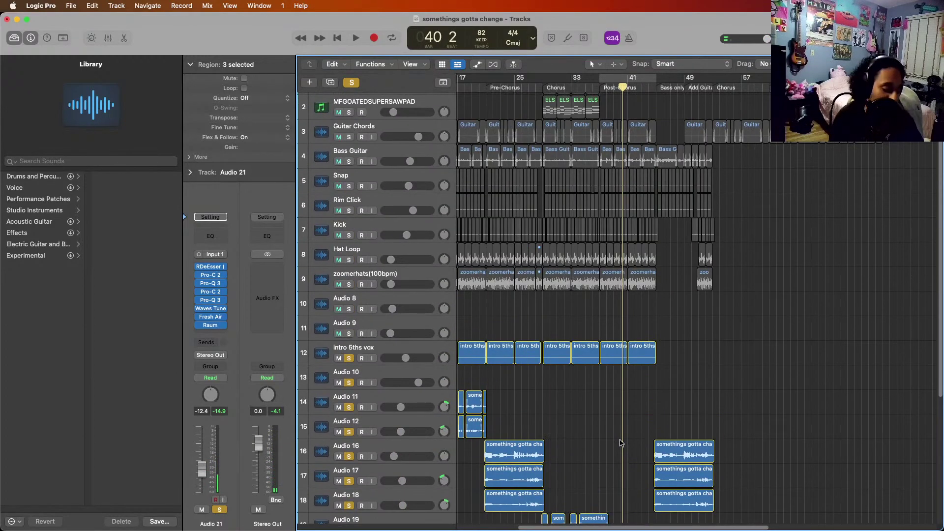
{"action": "key", "text": "Return"}
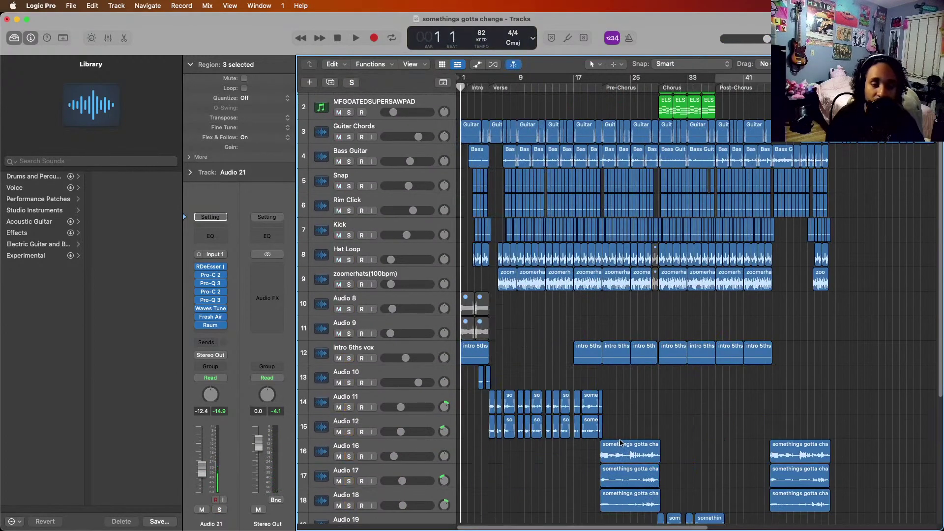
- With all 24 tracks in view, play the full arrangement from bar 1, deselect the regions and stop playback at bar 53
{"action": "scroll", "coordinate": [621, 442], "scroll_direction": "up", "scroll_amount": 1}
{"action": "scroll", "coordinate": [623, 393], "scroll_direction": "down", "scroll_amount": 4}
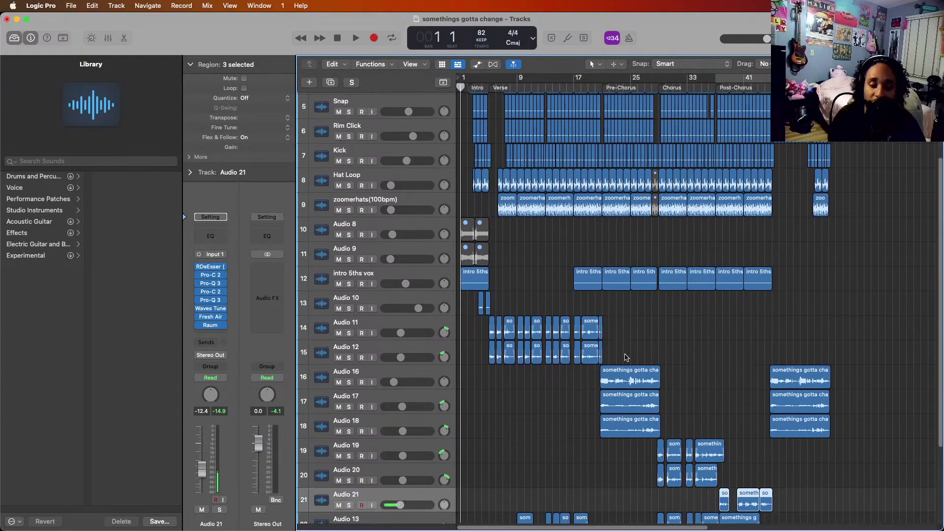
{"action": "scroll", "coordinate": [627, 355], "scroll_direction": "down", "scroll_amount": 5}
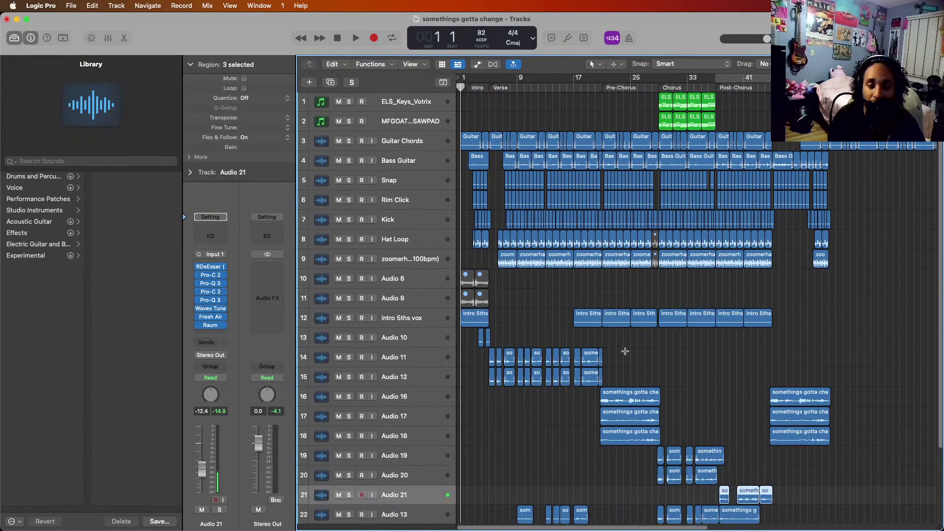
{"action": "scroll", "coordinate": [625, 350], "scroll_direction": "up", "scroll_amount": 2}
{"action": "scroll", "coordinate": [627, 353], "scroll_direction": "down", "scroll_amount": 1}
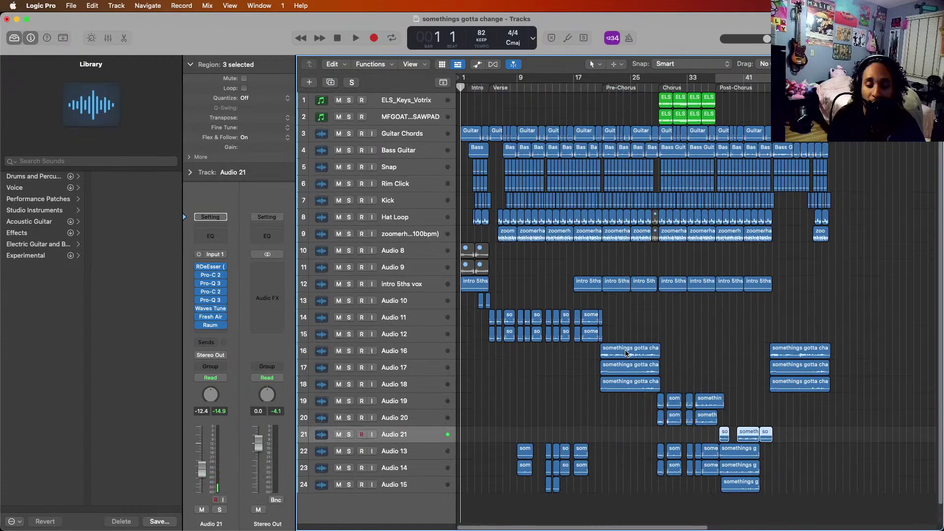
{"action": "scroll", "coordinate": [625, 351], "scroll_direction": "up", "scroll_amount": 2}
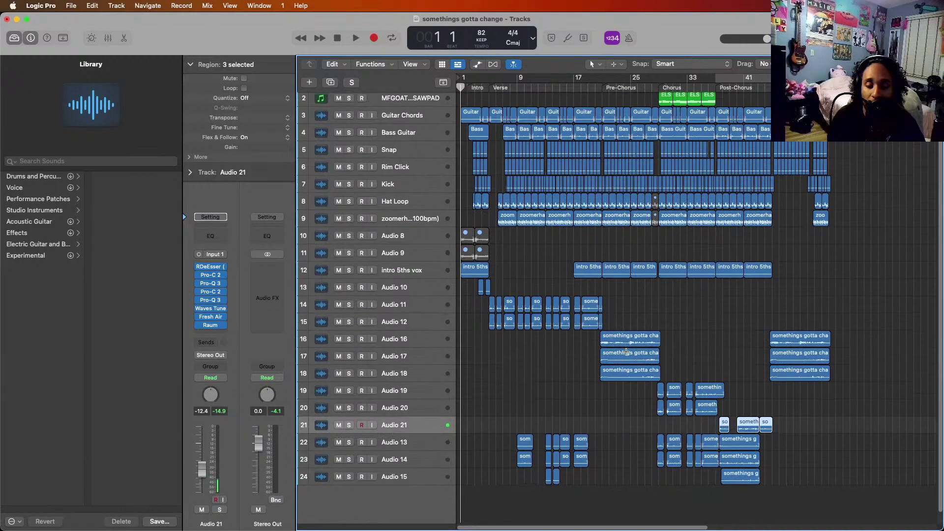
{"action": "scroll", "coordinate": [627, 355], "scroll_direction": "down", "scroll_amount": 1}
{"action": "scroll", "coordinate": [627, 355], "scroll_direction": "right", "scroll_amount": 3}
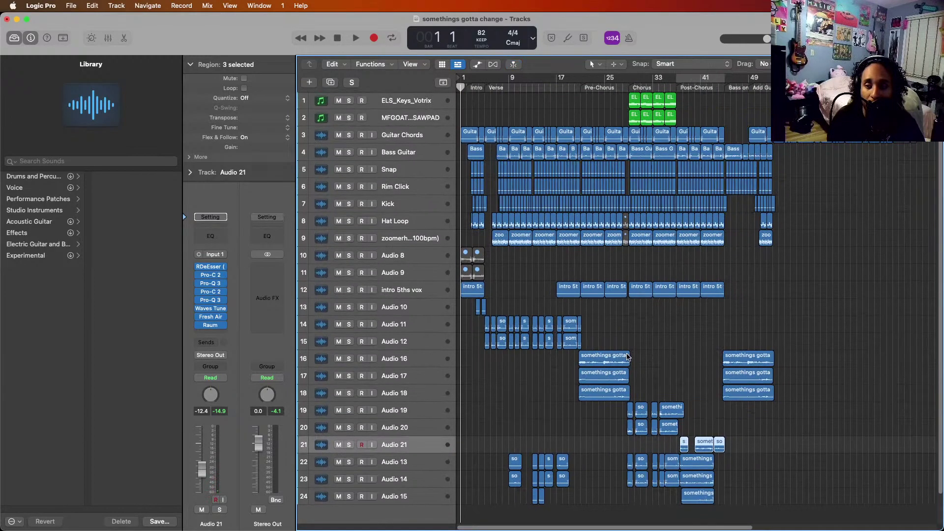
{"action": "scroll", "coordinate": [627, 357], "scroll_direction": "up", "scroll_amount": 4}
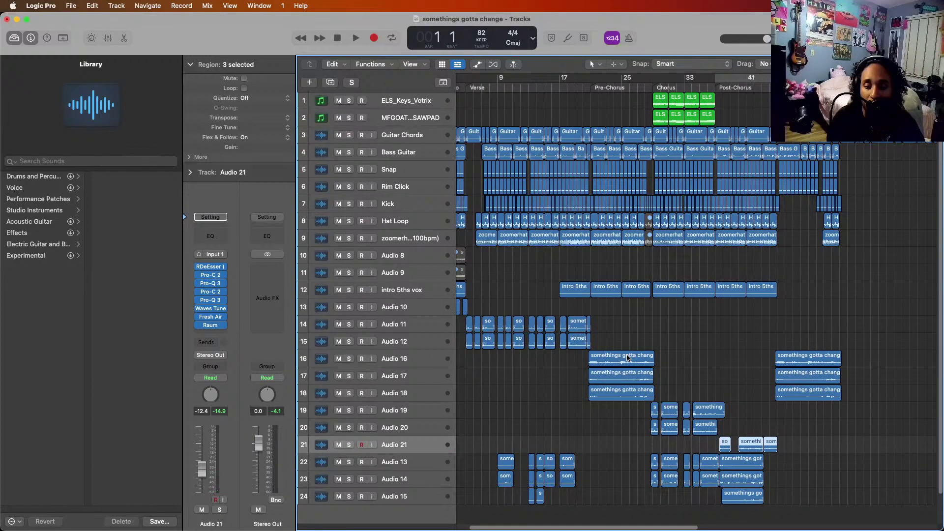
{"action": "scroll", "coordinate": [629, 357], "scroll_direction": "down", "scroll_amount": 3}
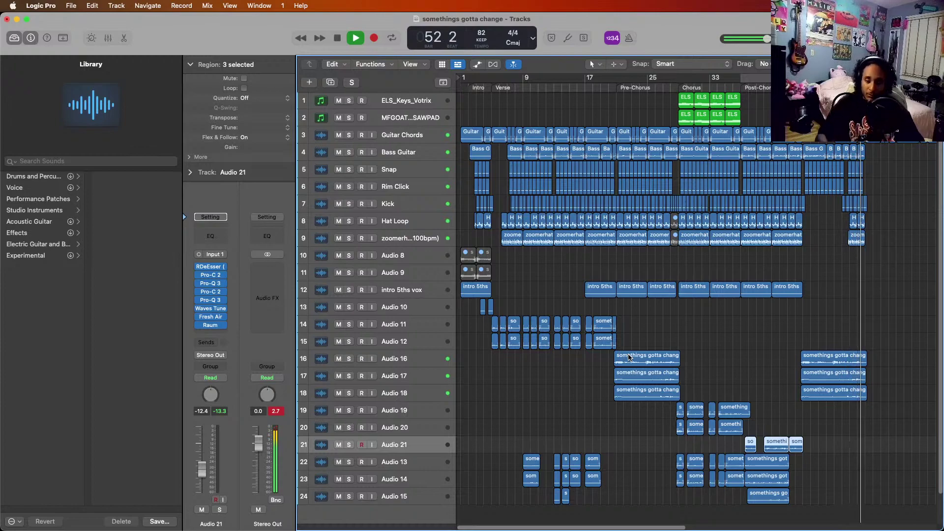
{"action": "left_click", "coordinate": [861, 317]}
{"action": "key", "text": "space"}
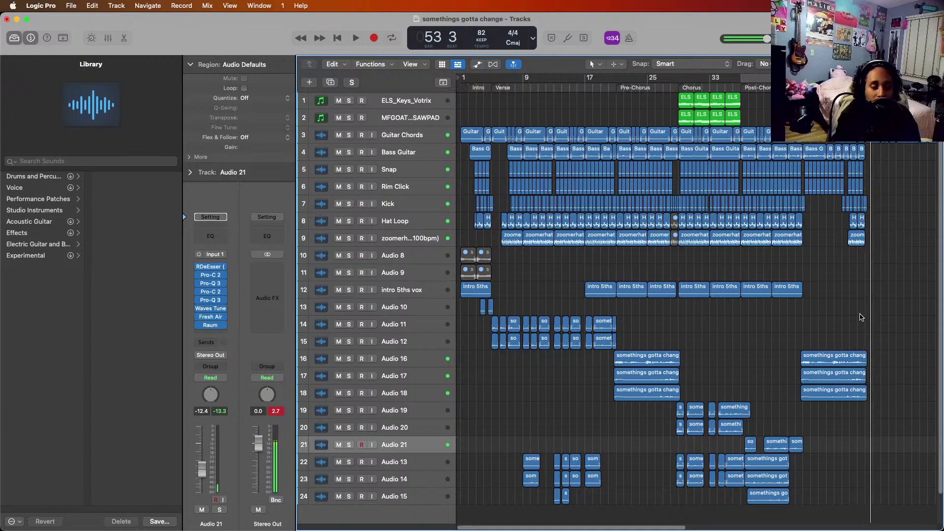